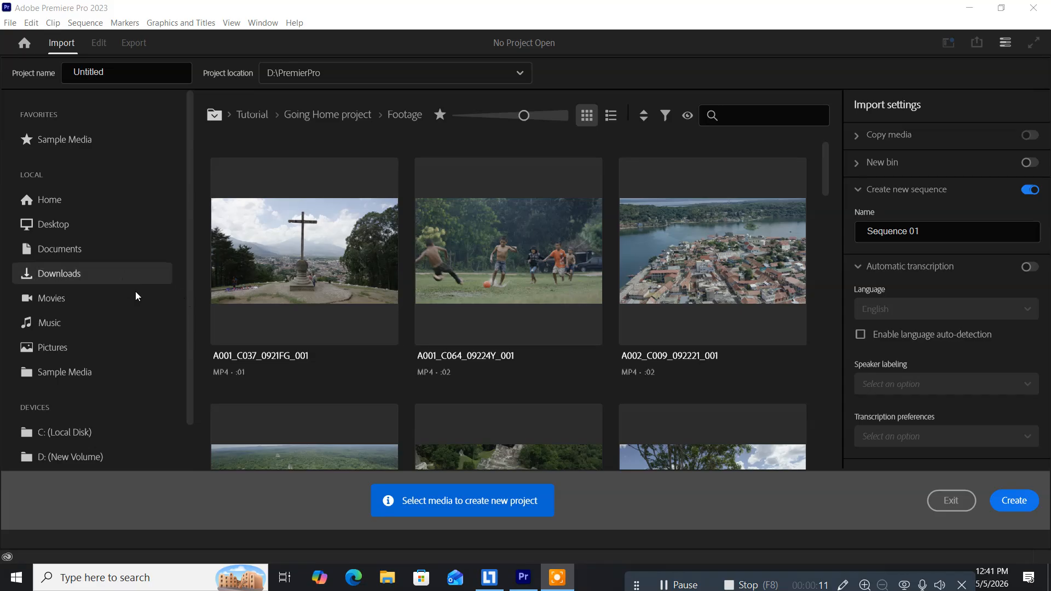
Create a project named green matt and add a new sequence named Sequence 01 using the HDV 1080p24 preset
click(117, 72)
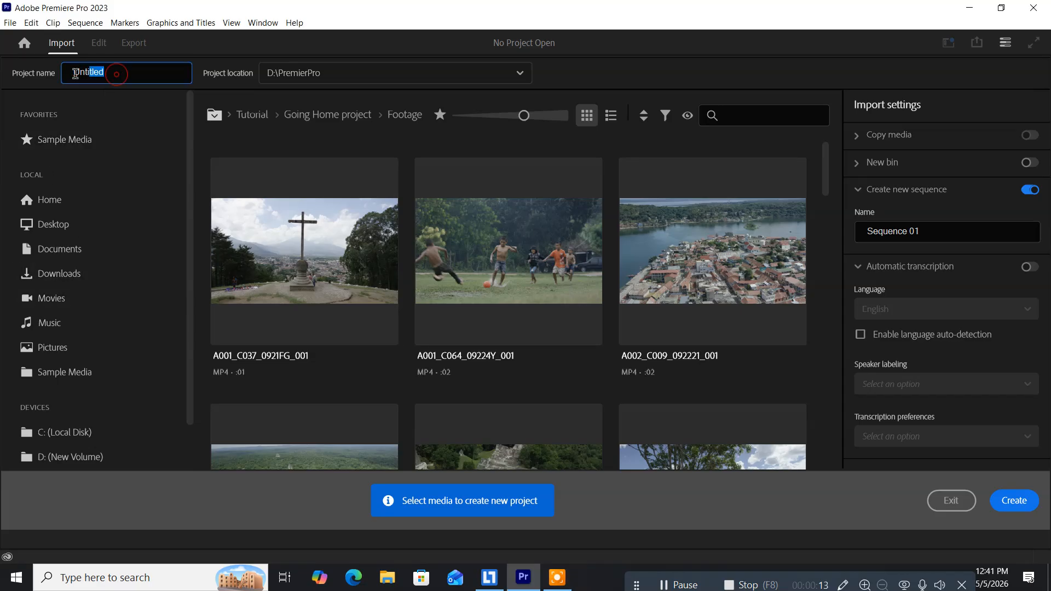
text(green matt)
click(1007, 506)
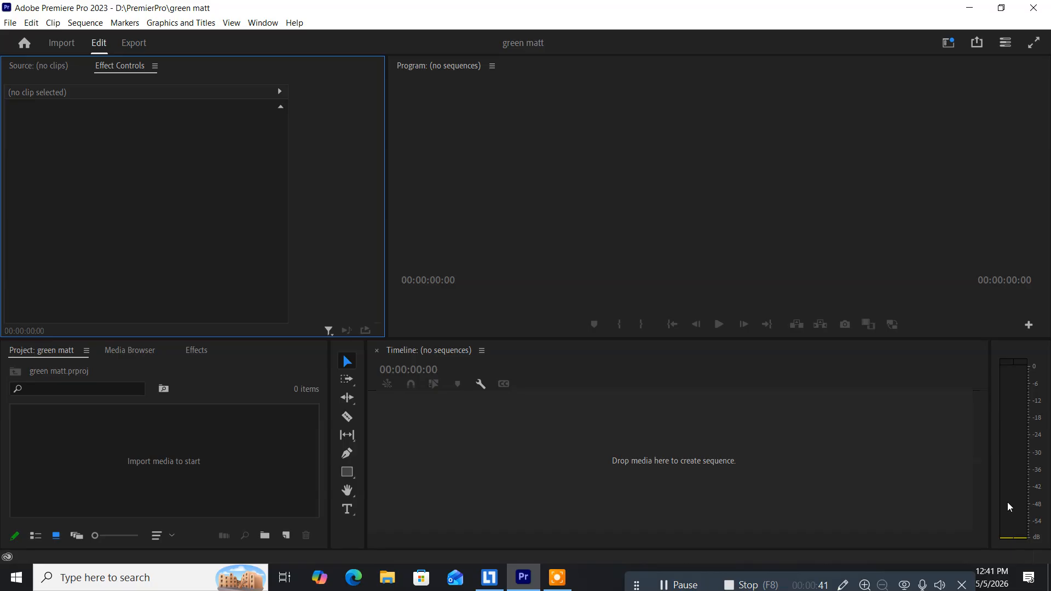
key(ctrl+n)
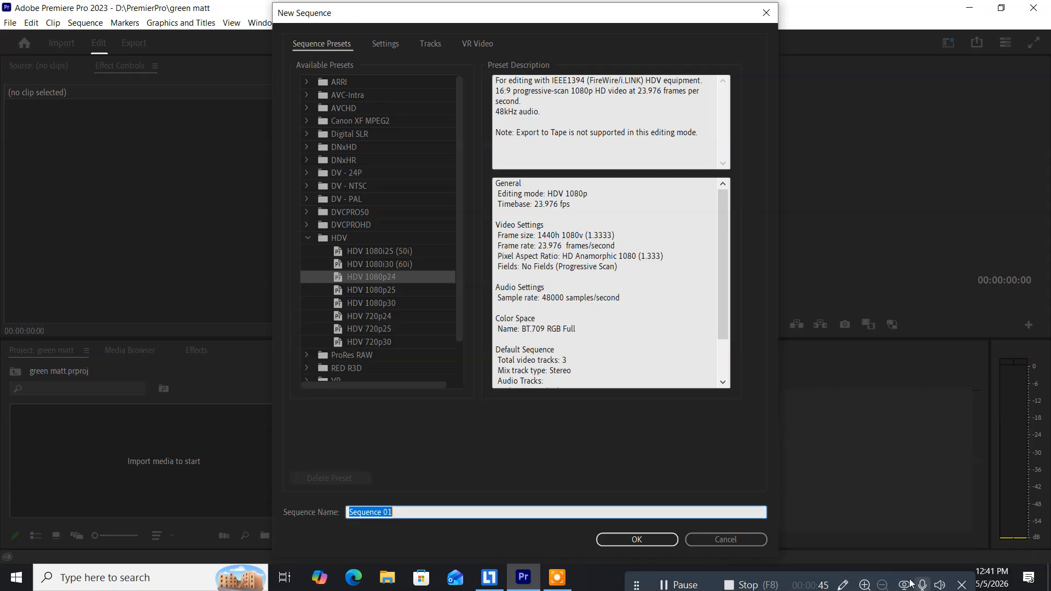
click(651, 541)
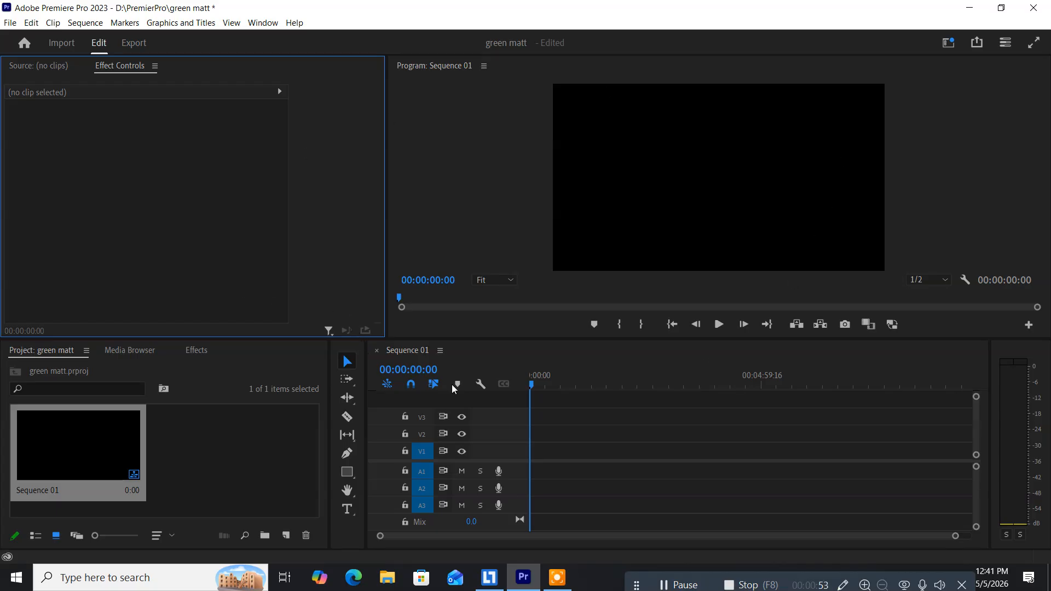
Import the copyright free nature video showing the lake island from the Video folder in Downloads
double_click(198, 441)
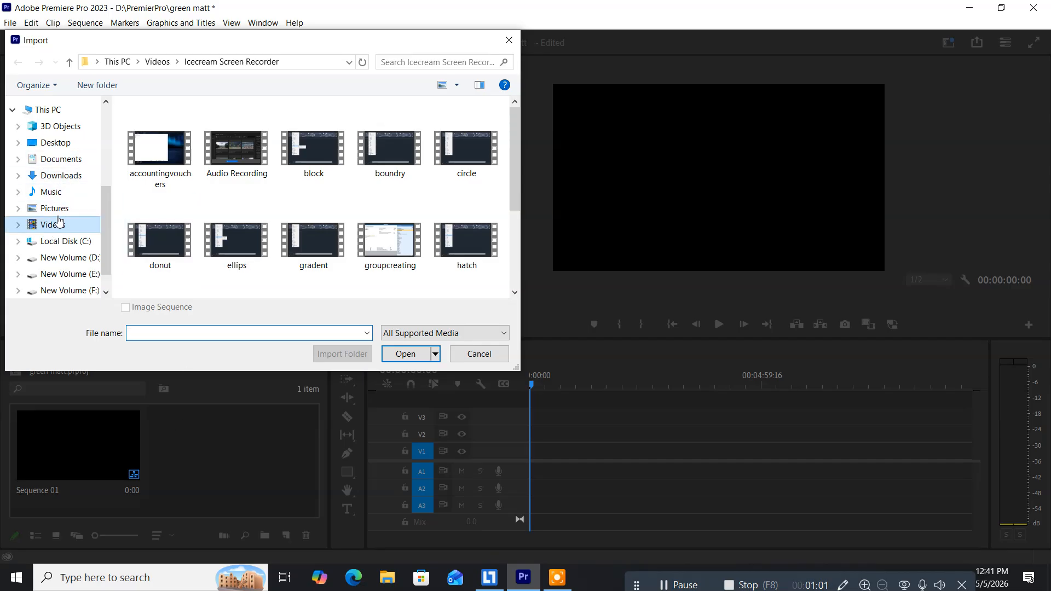
click(58, 145)
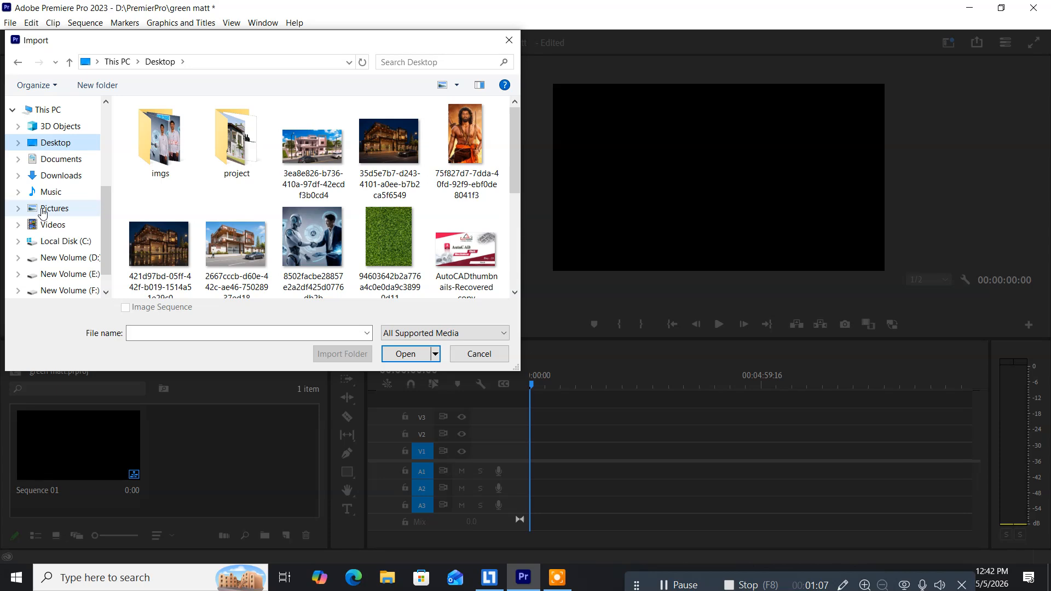
click(66, 175)
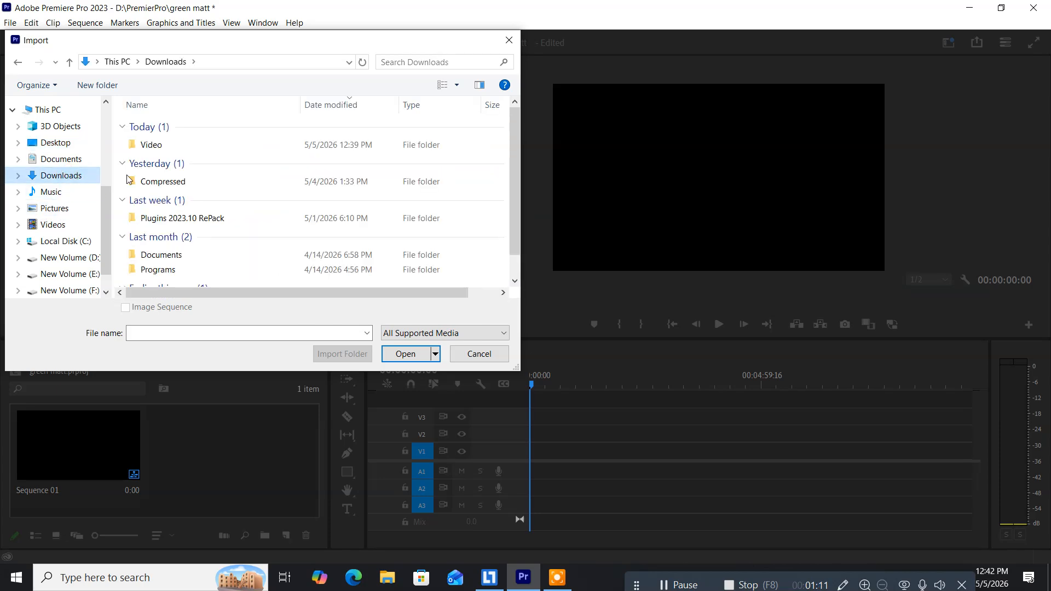
double_click(169, 149)
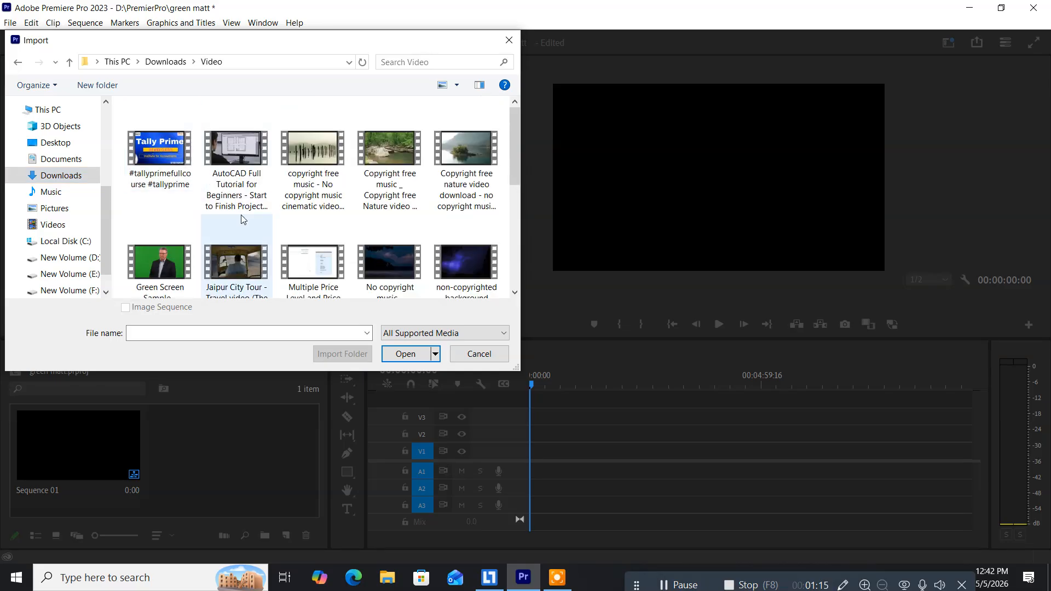
click(466, 152)
click(414, 351)
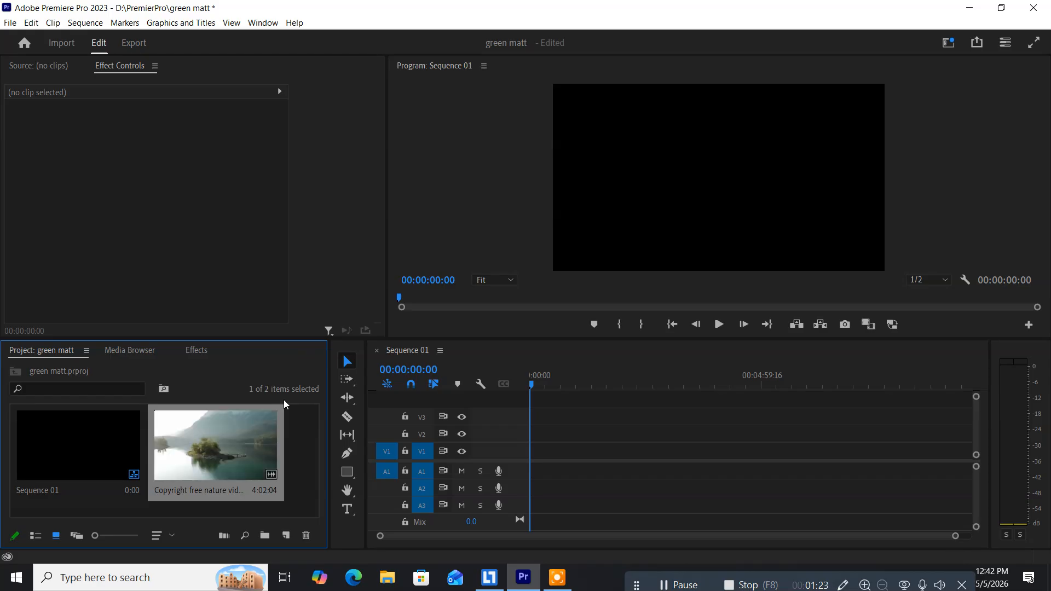
Place the nature clip at the start of track V1, keeping the existing sequence settings, and set its scale to 155
drag(236, 447, 538, 463)
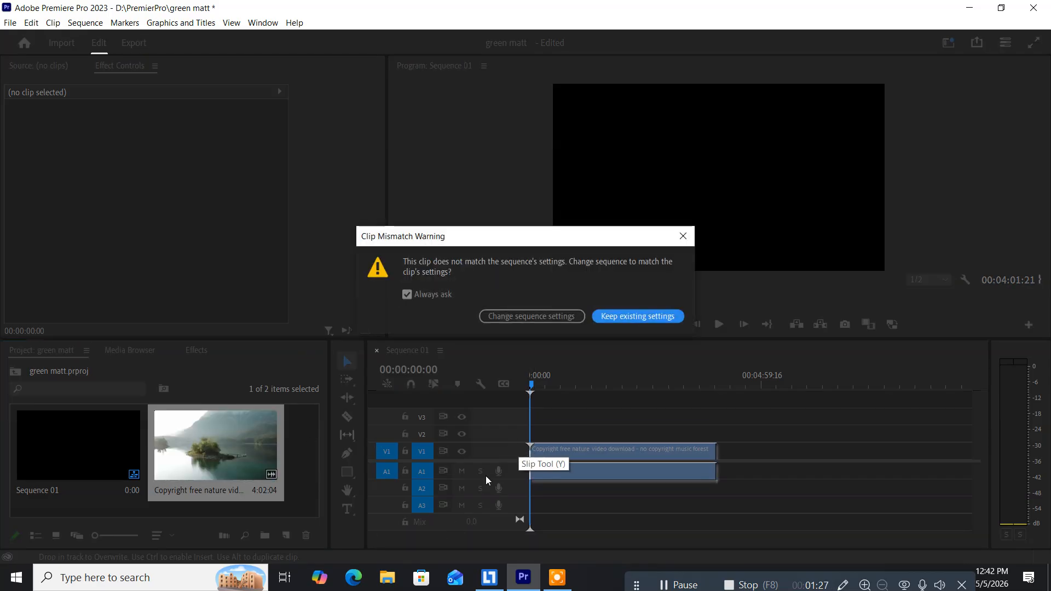
click(611, 318)
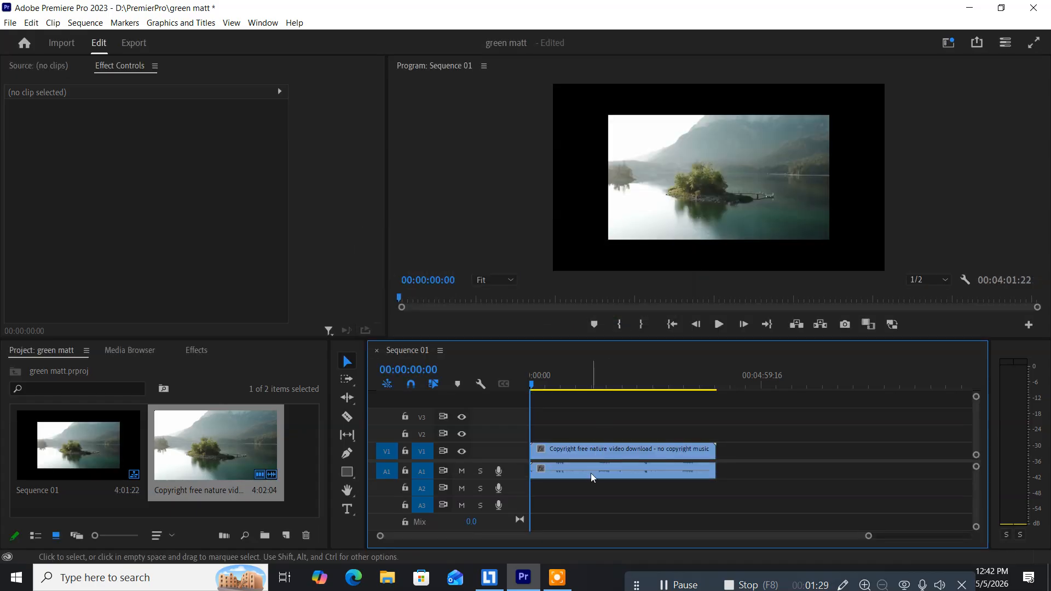
click(589, 453)
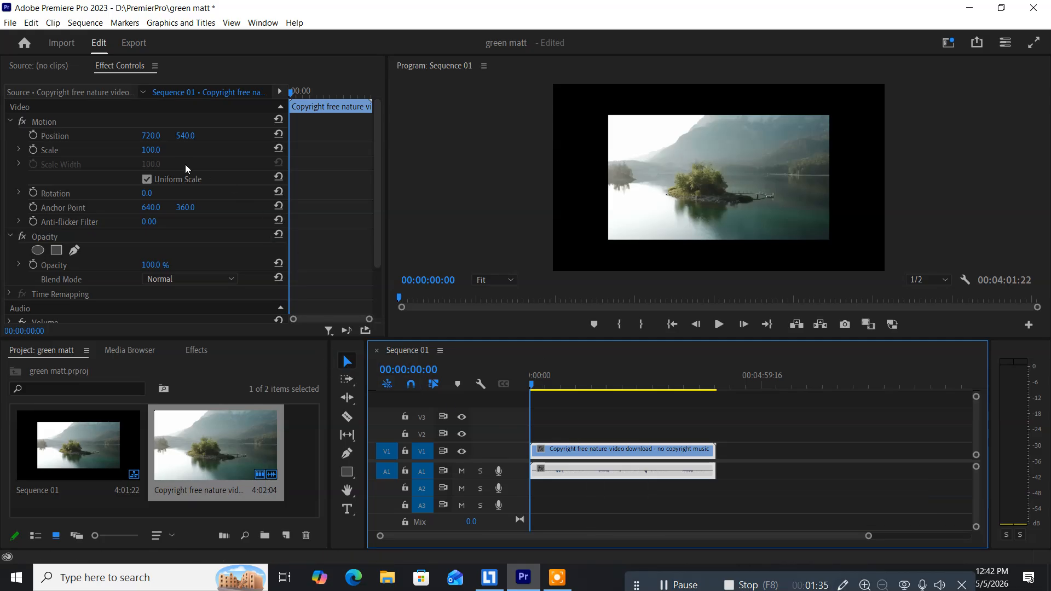
drag(150, 150, 184, 149)
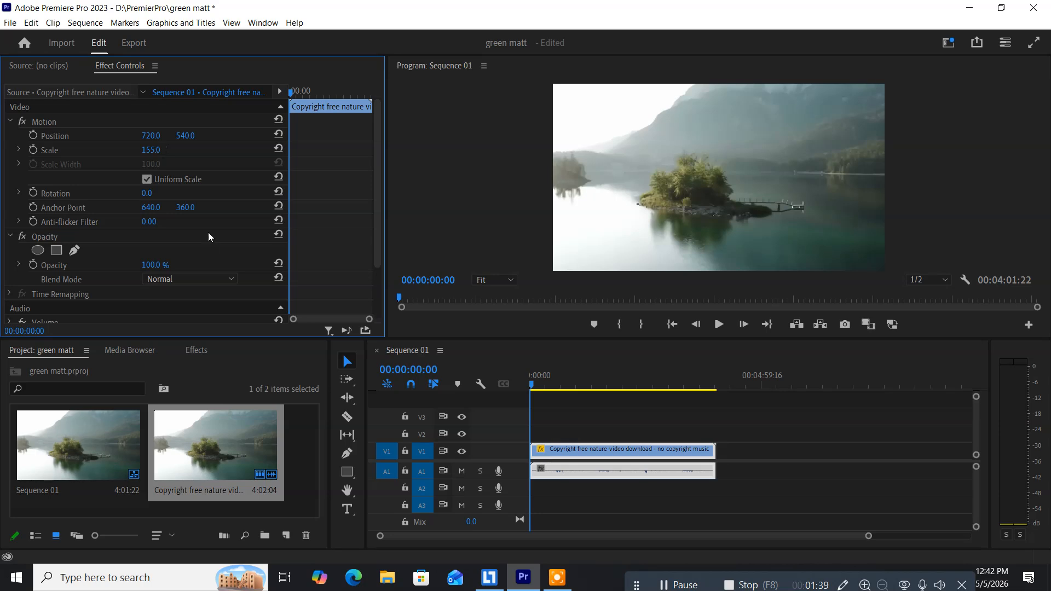
key(space)
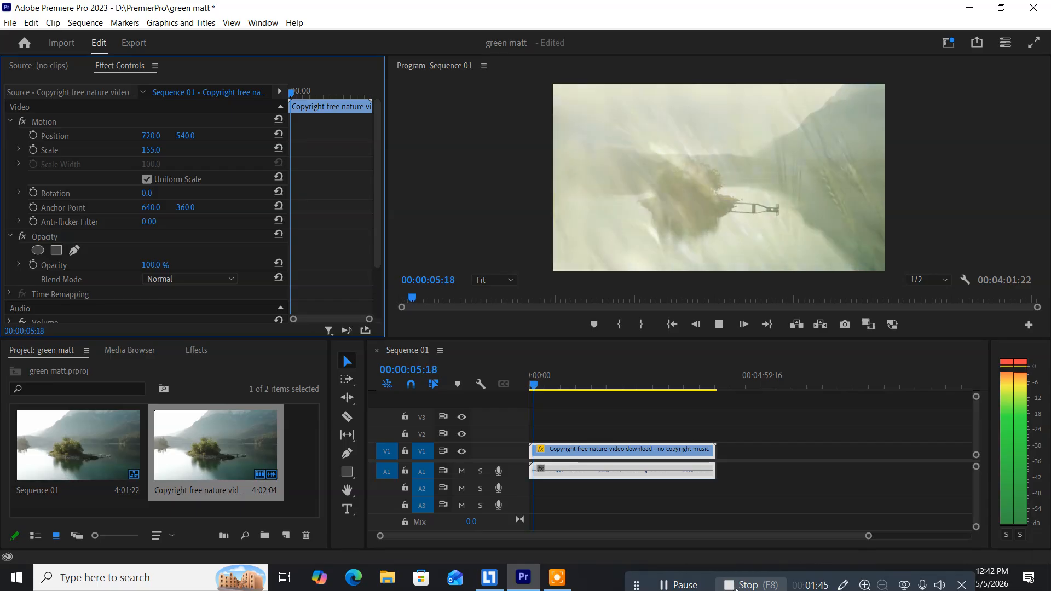
key(space)
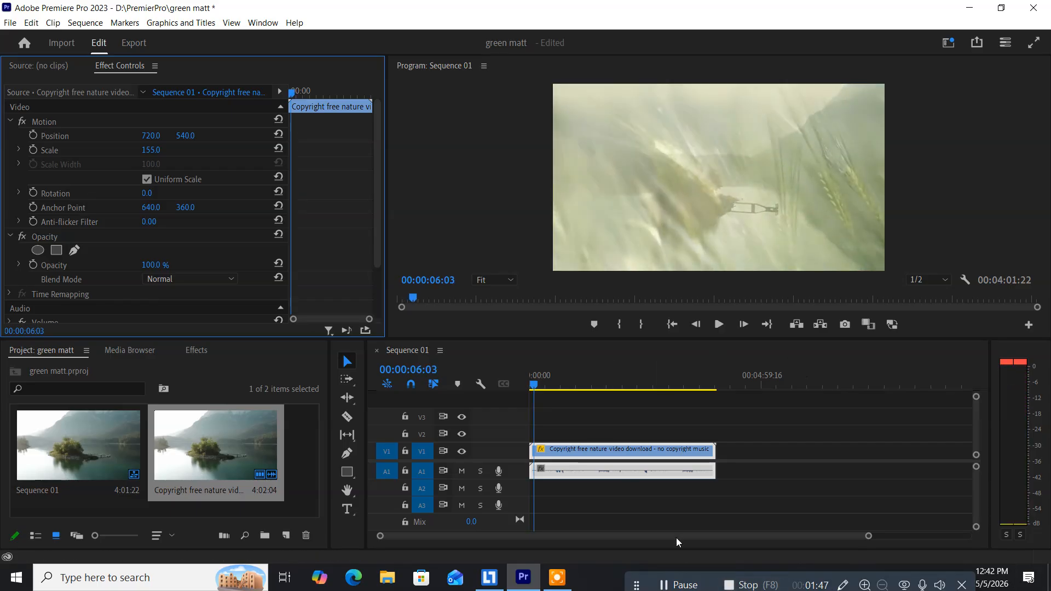
Switch the system's sound output device to Speakers (High Definition Audio Device)
drag(638, 585, 559, 586)
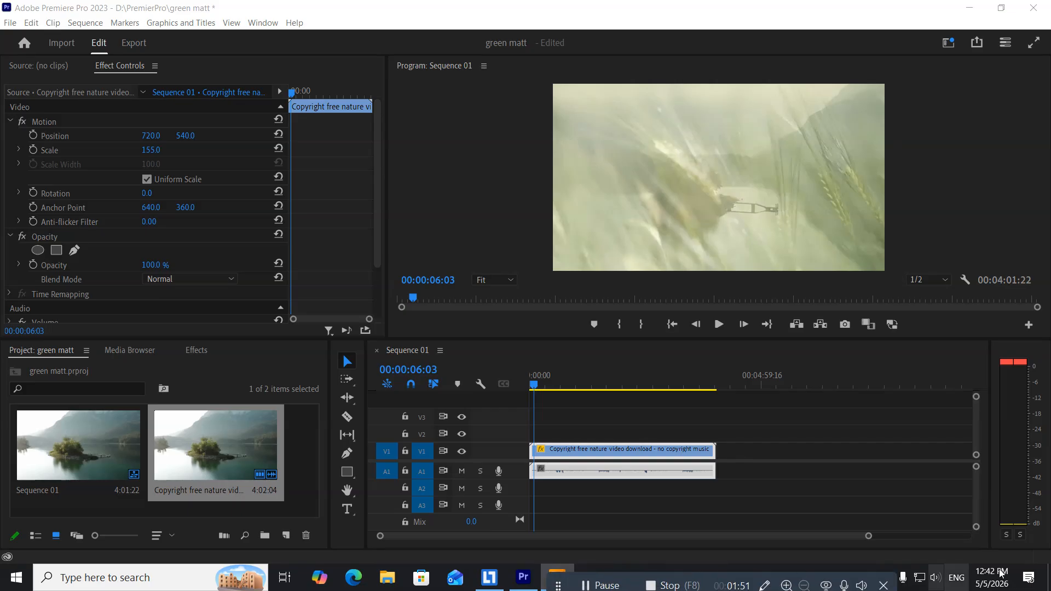
click(934, 585)
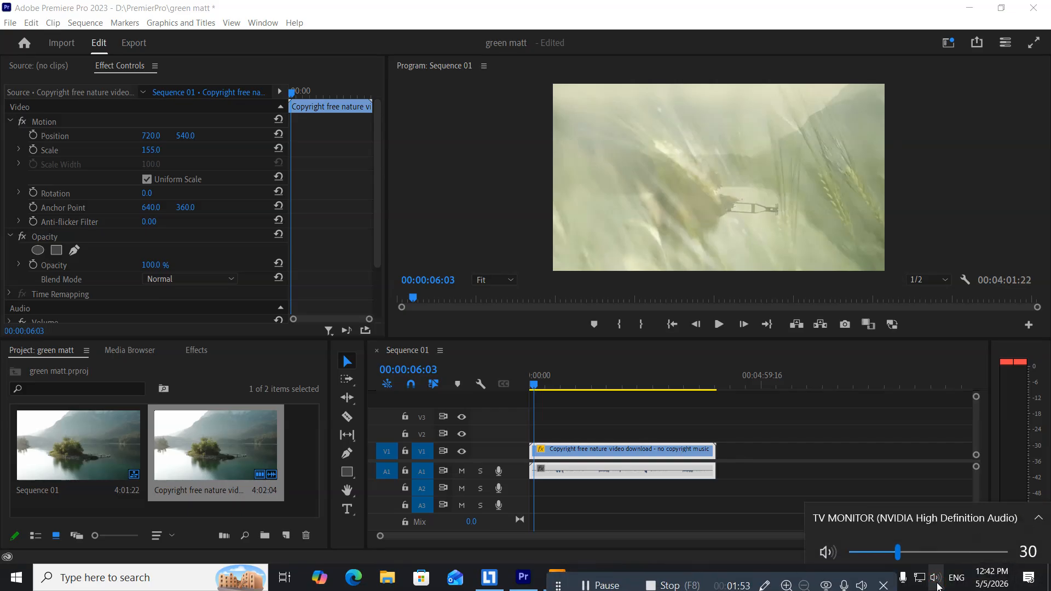
click(852, 514)
click(861, 487)
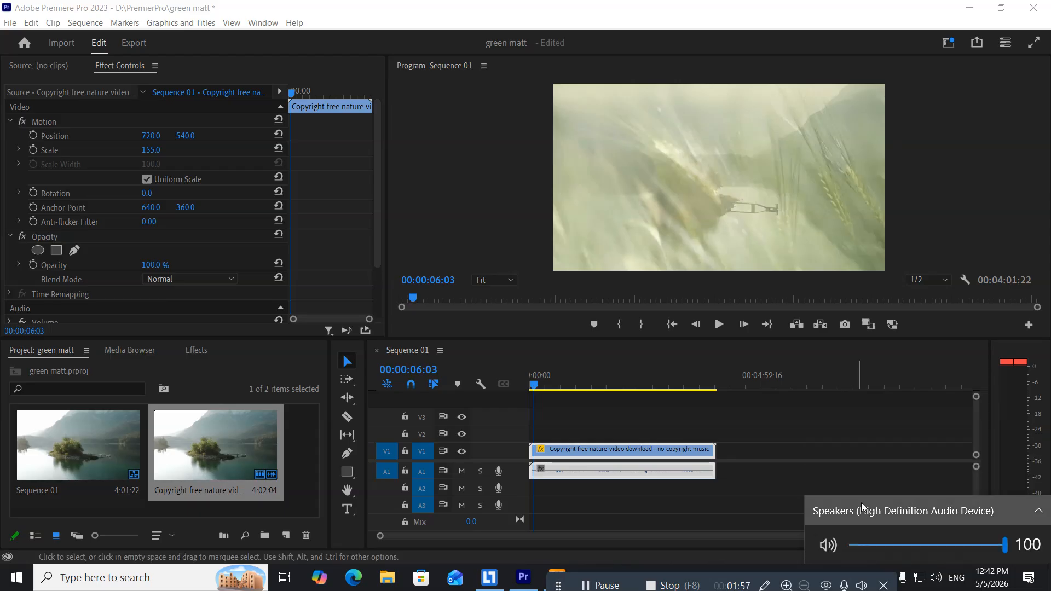
drag(560, 586, 608, 572)
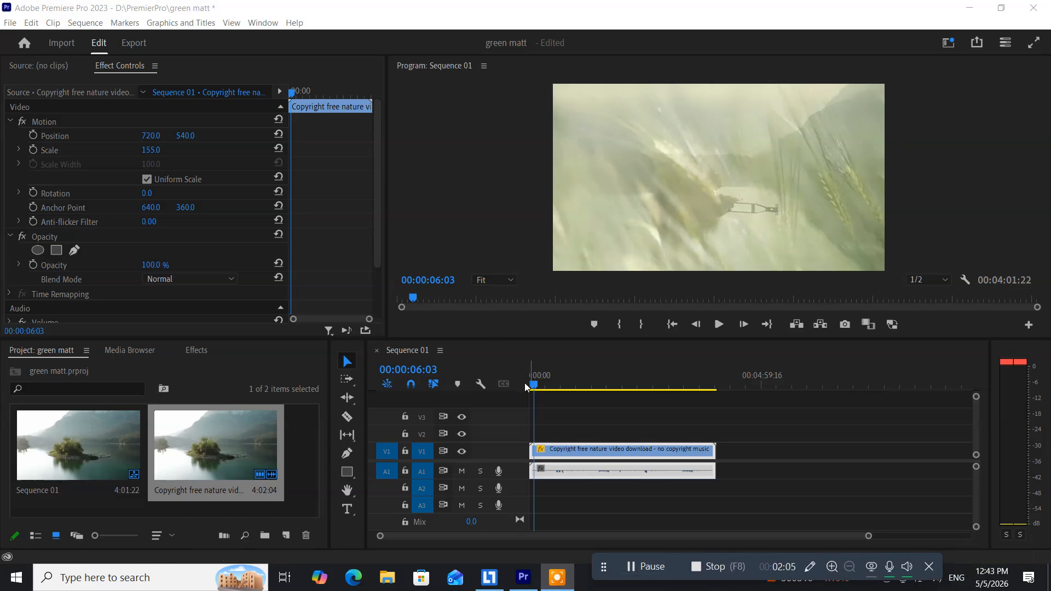
Return the playhead to the sequence start and import the Green Screen Sample _ Panasonic HMC150 video
drag(535, 385, 491, 384)
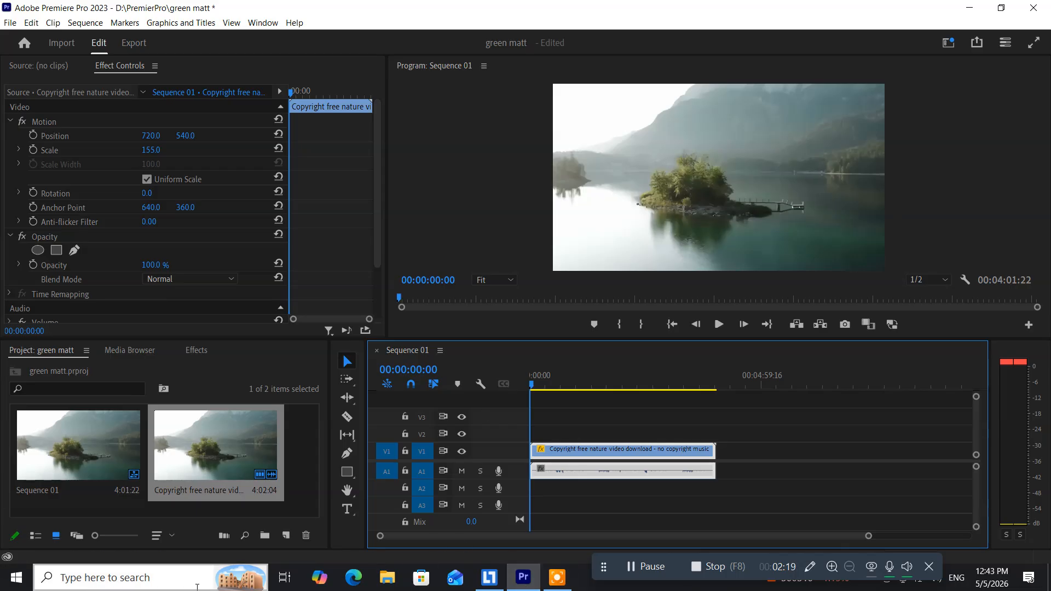
double_click(241, 507)
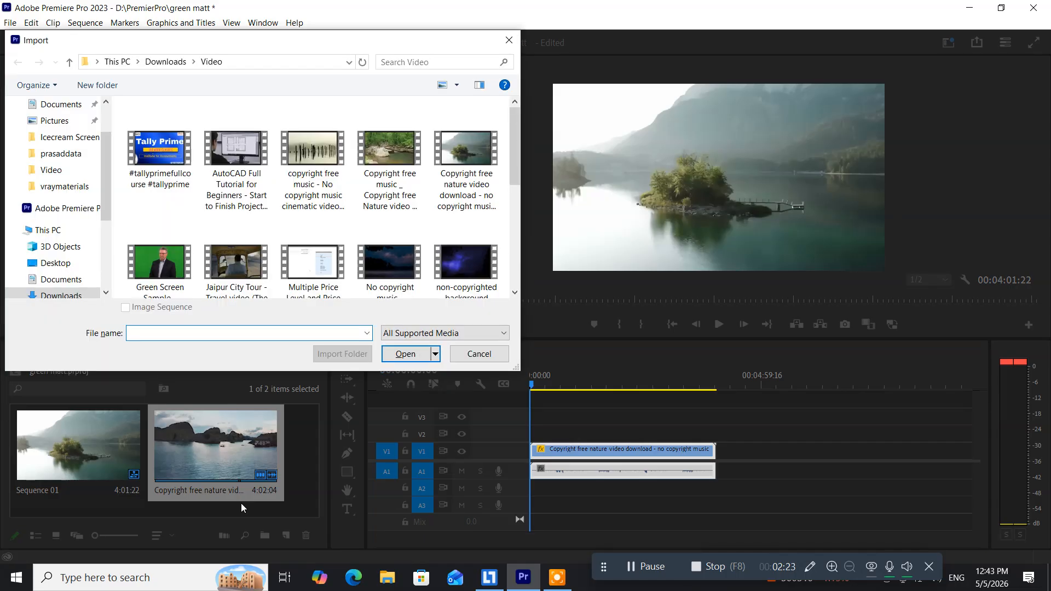
click(158, 257)
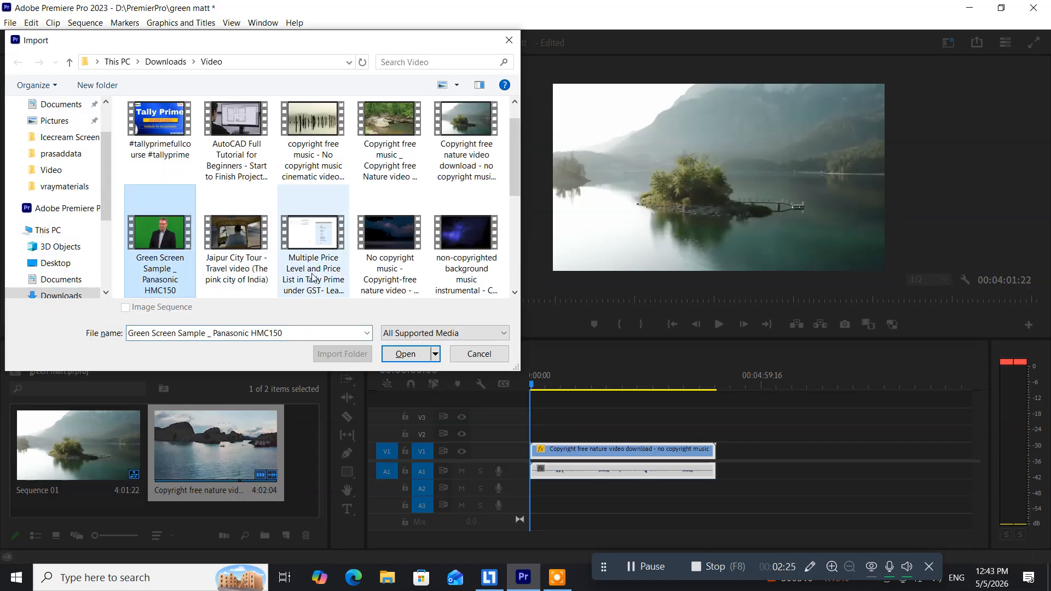
click(406, 352)
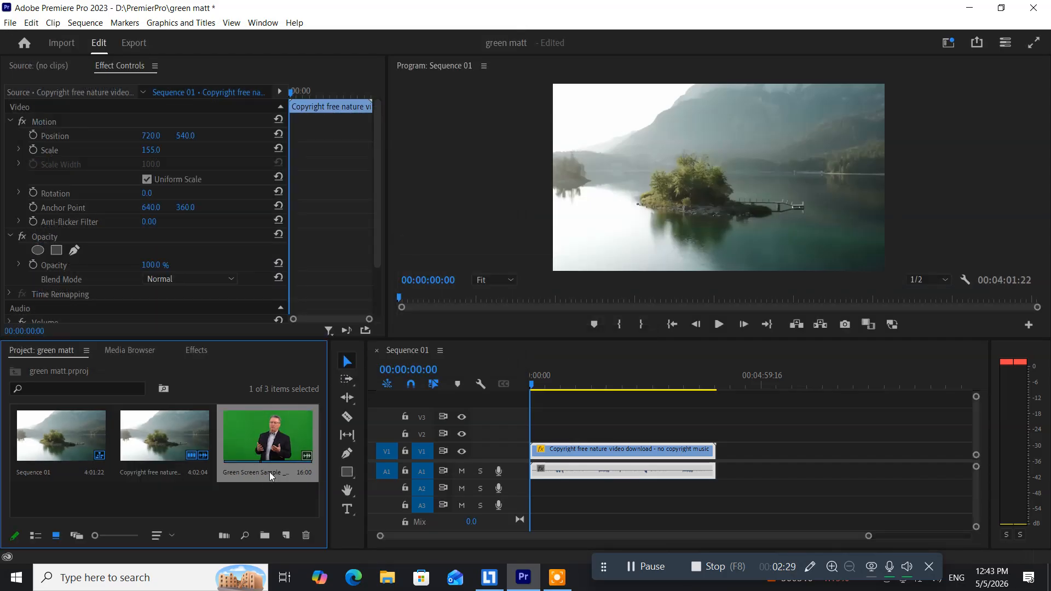
Place the green screen clip on track V2 at the sequence start, set its scale to 152 and play it back
drag(257, 451, 536, 434)
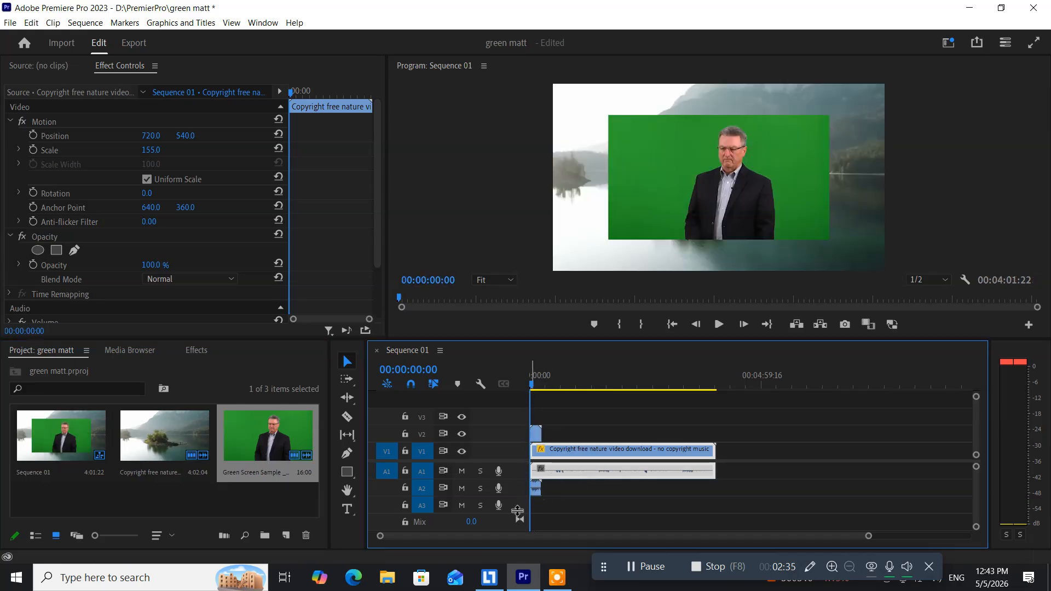
click(534, 437)
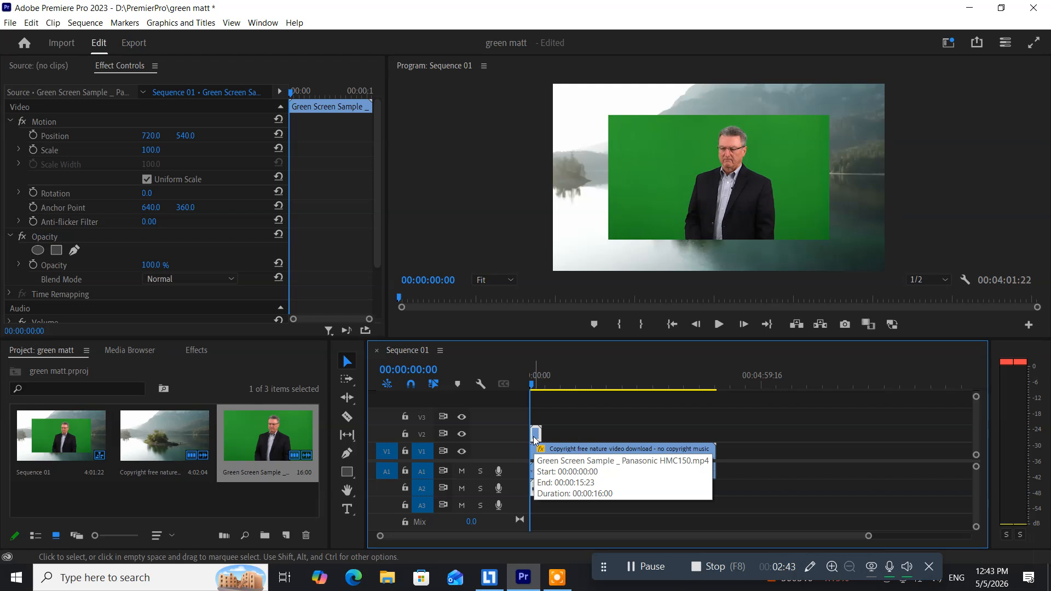
drag(153, 155, 181, 155)
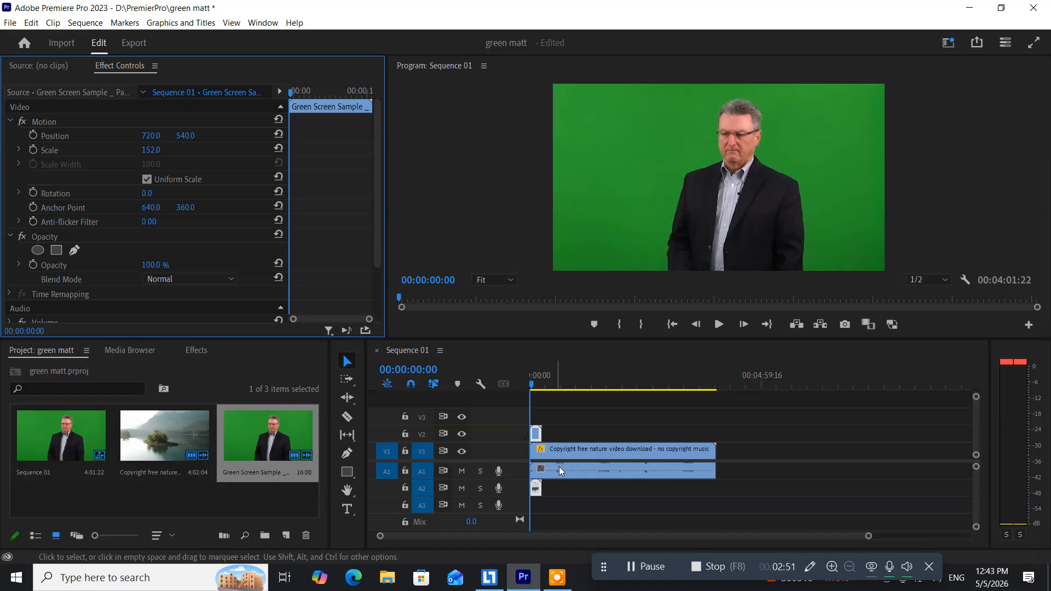
key(space)
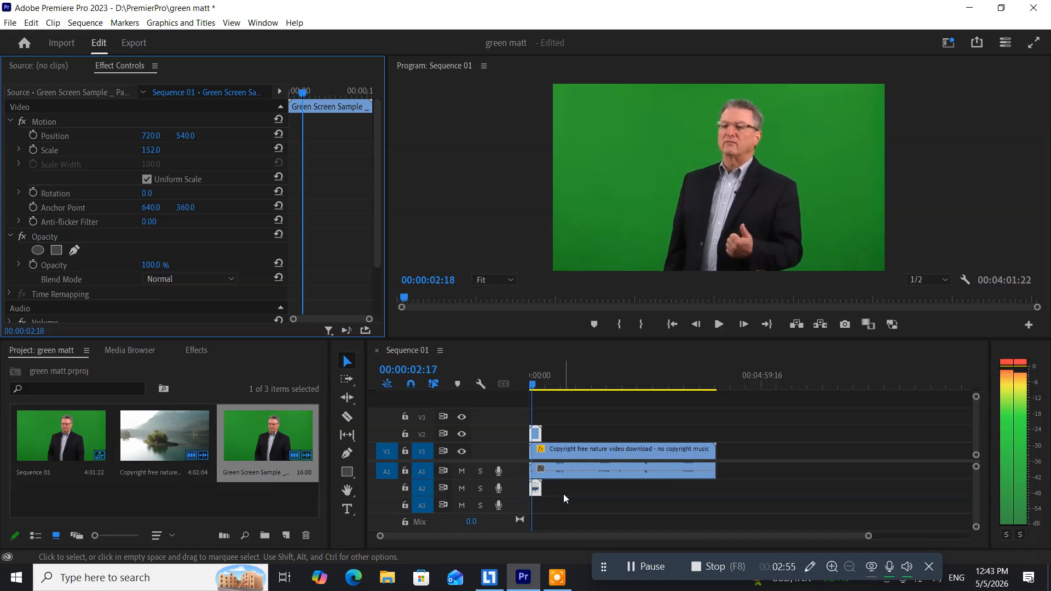
key(space)
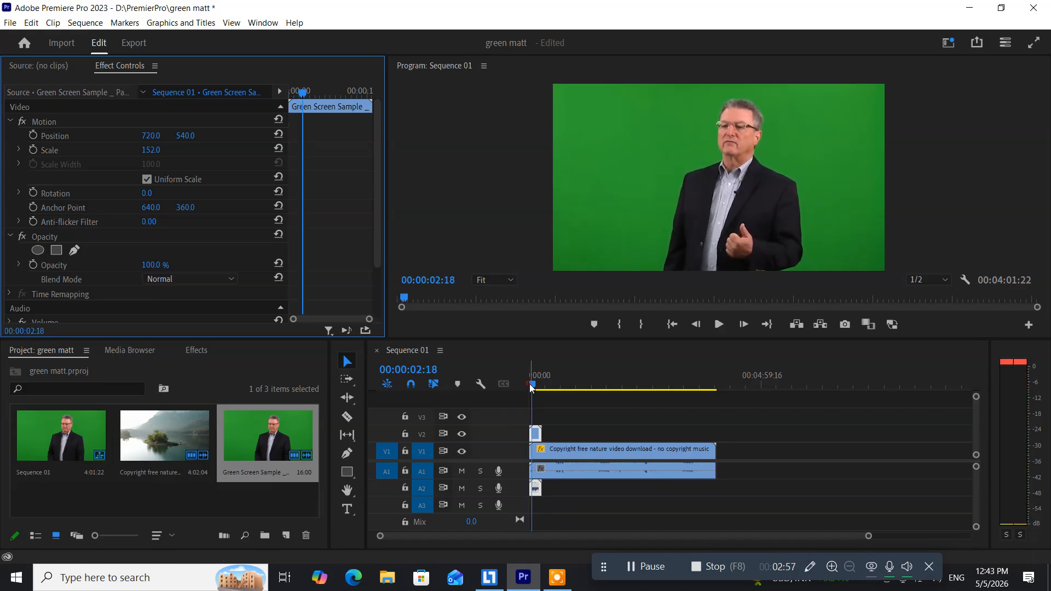
Try to cut the nature clip near the green screen clip's end with the Razor tool and delete the excess, and undo the deletion
click(538, 387)
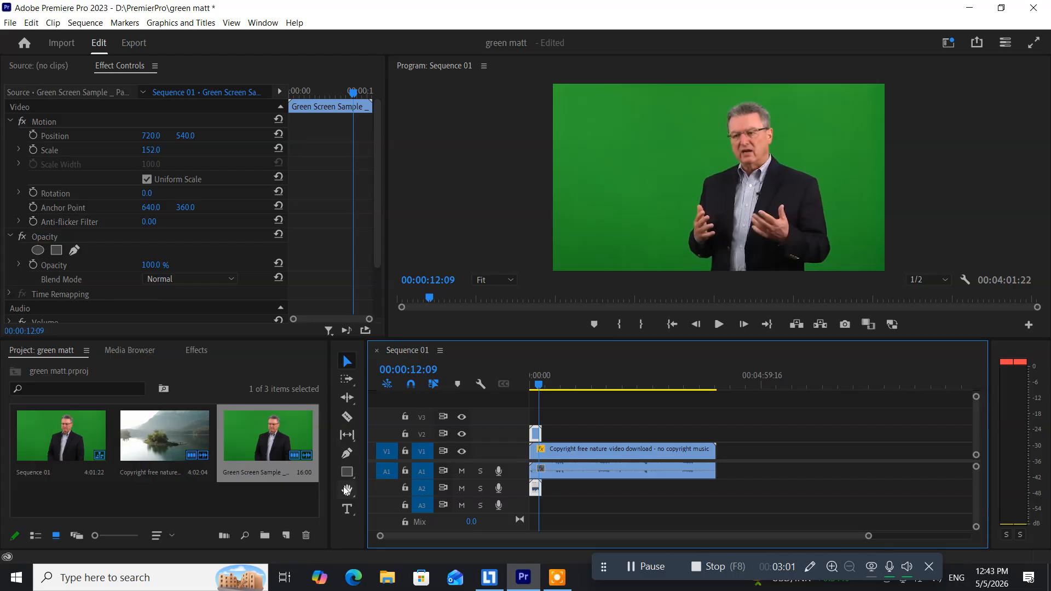
click(347, 416)
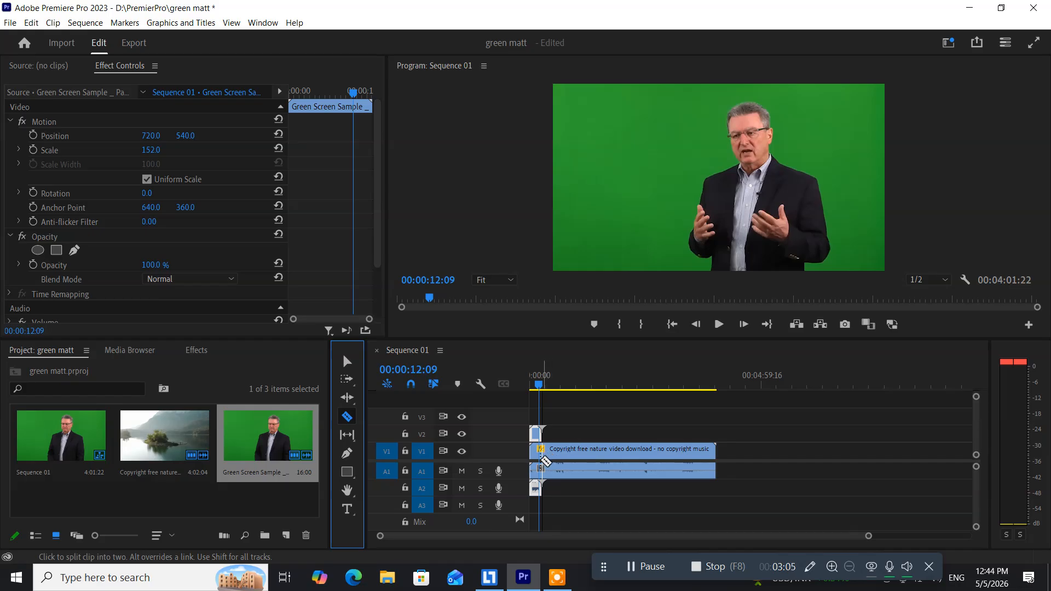
click(546, 461)
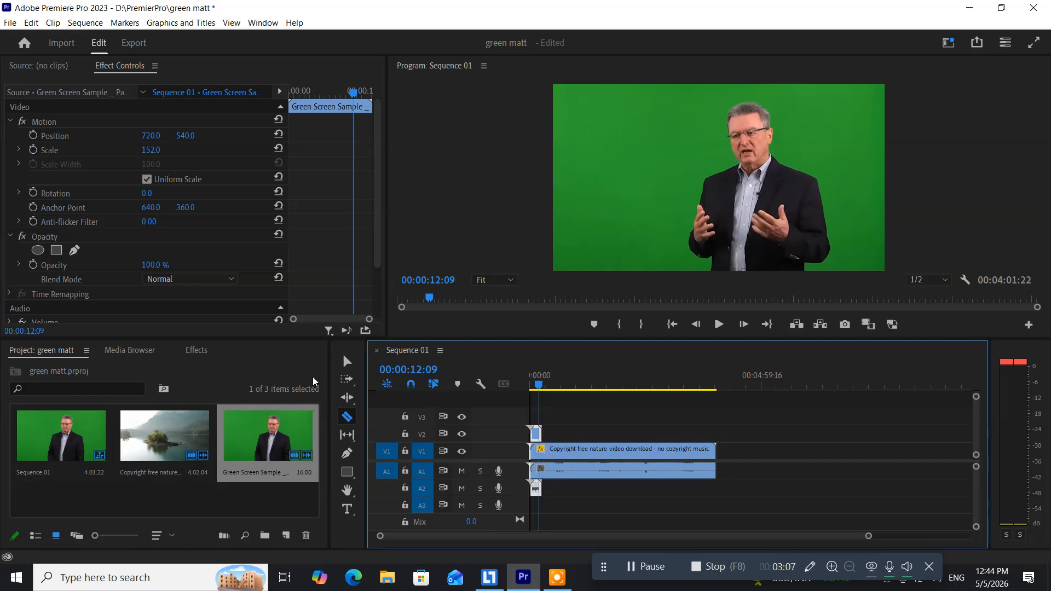
click(341, 364)
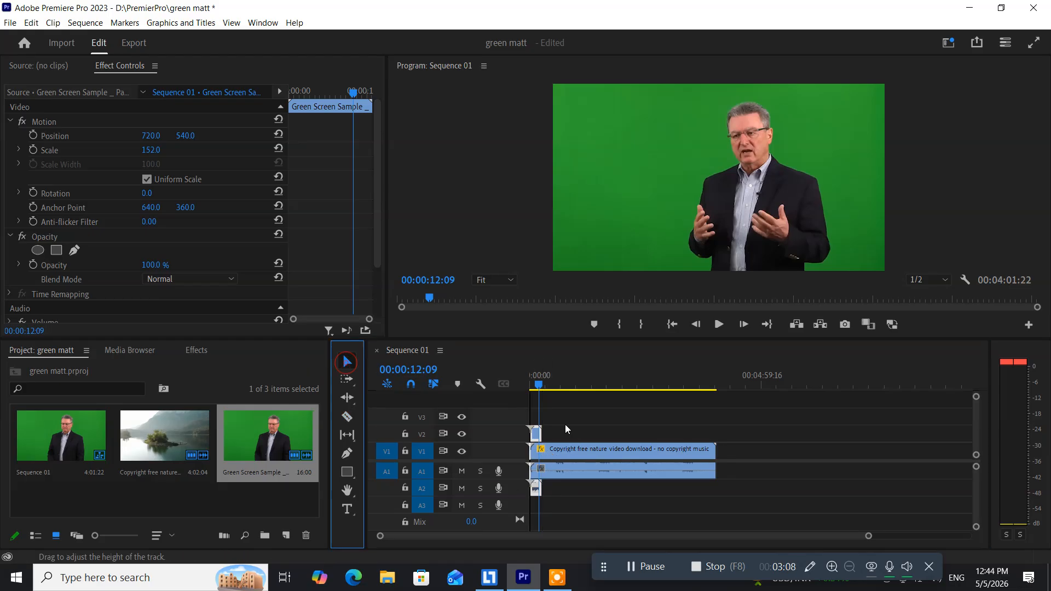
click(595, 454)
key(Delete)
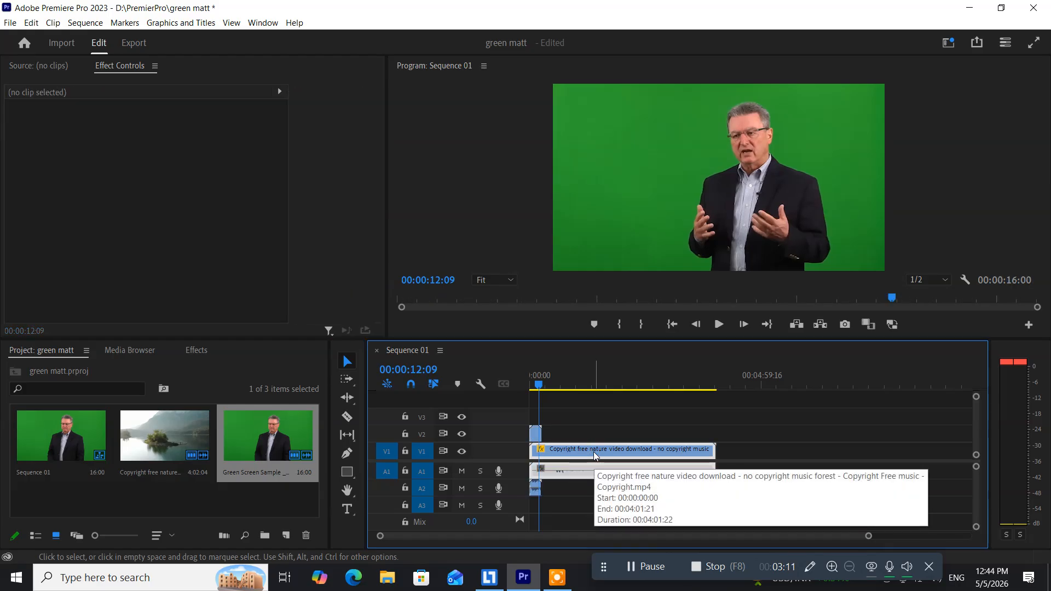
key(ctrl+z)
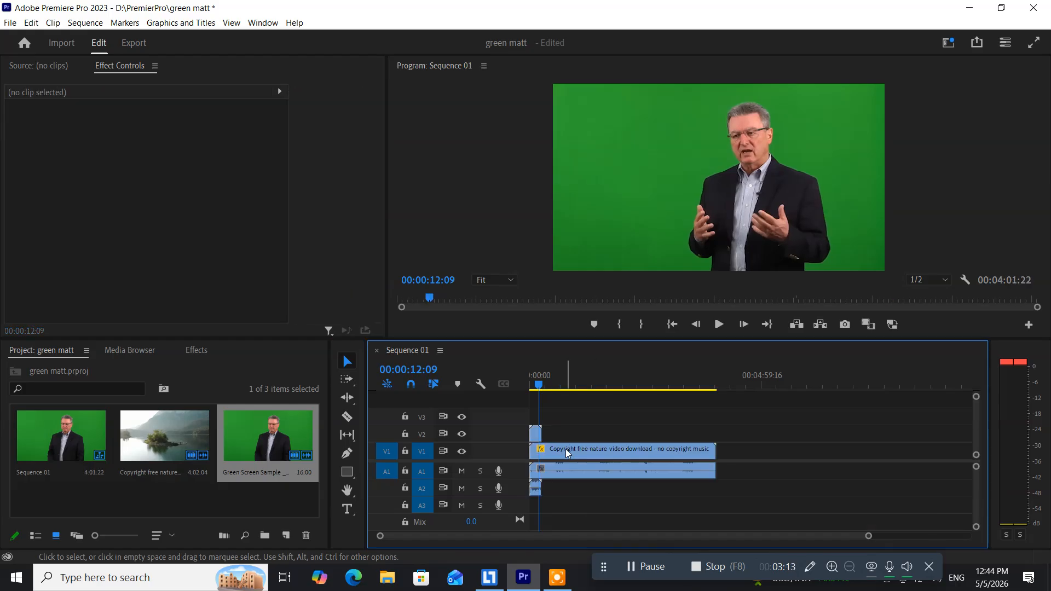
Cut the nature clip at the green screen clip's end with the Razor tool, delete the excess and return the playhead to the start
click(562, 452)
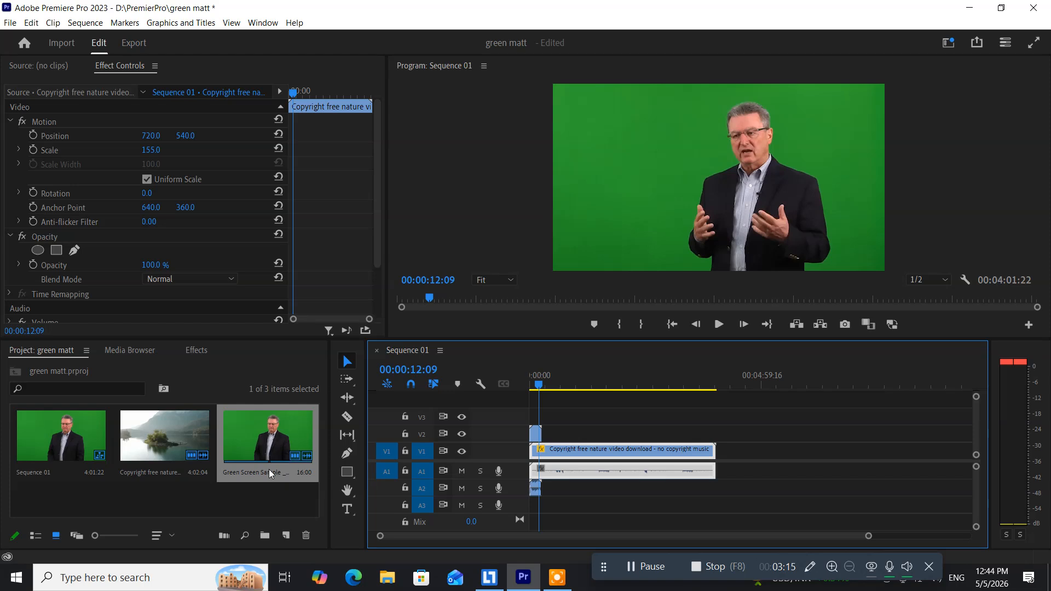
click(347, 418)
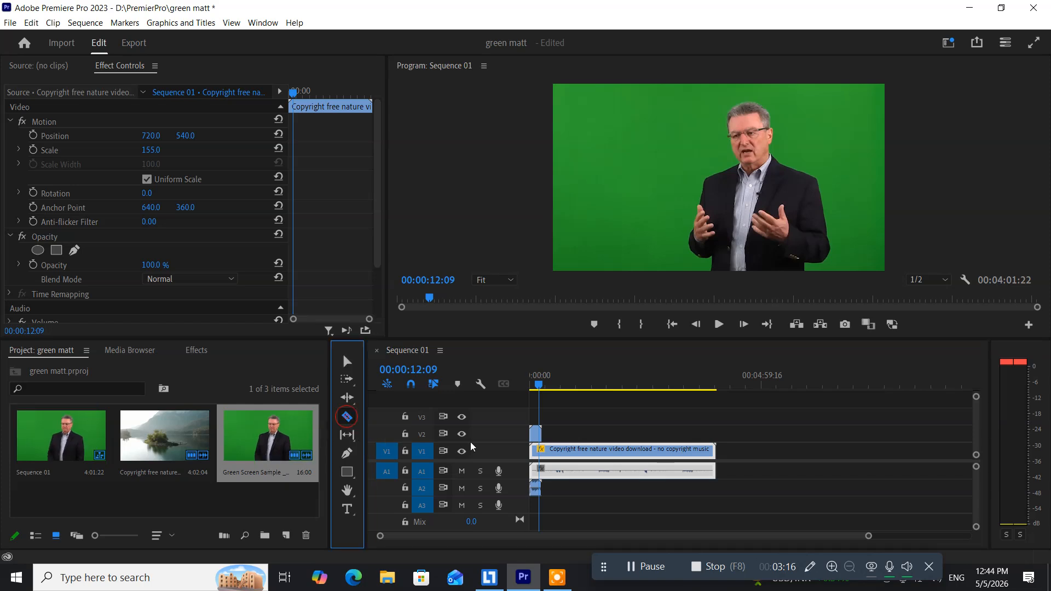
click(541, 452)
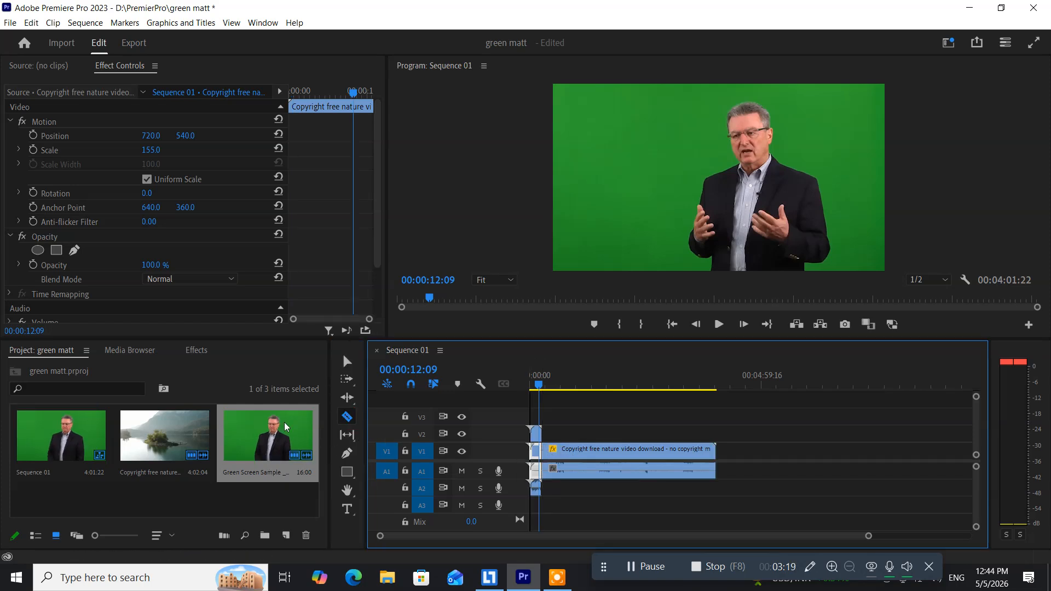
click(347, 361)
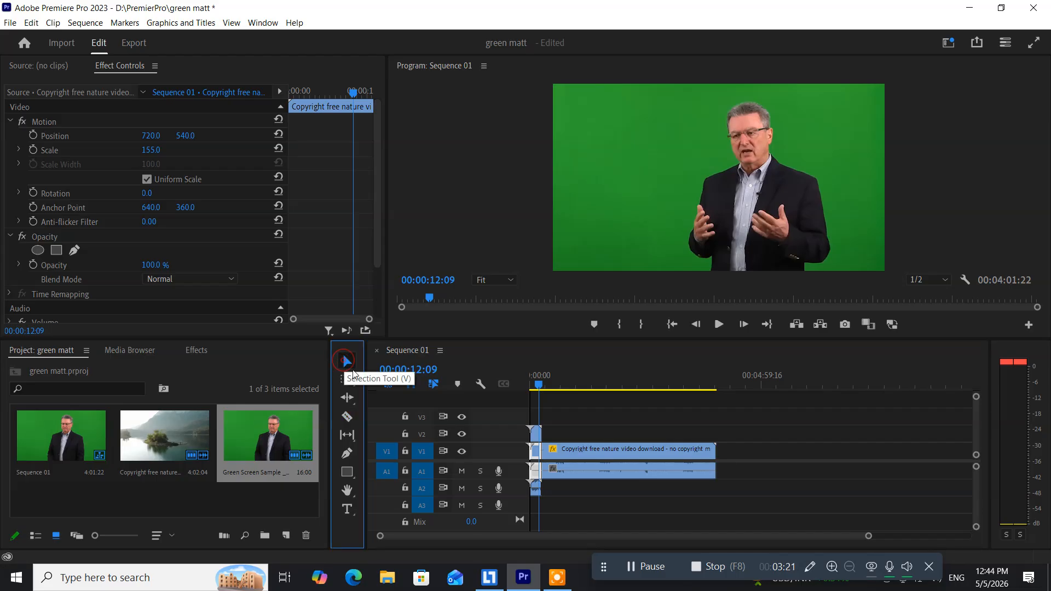
click(582, 451)
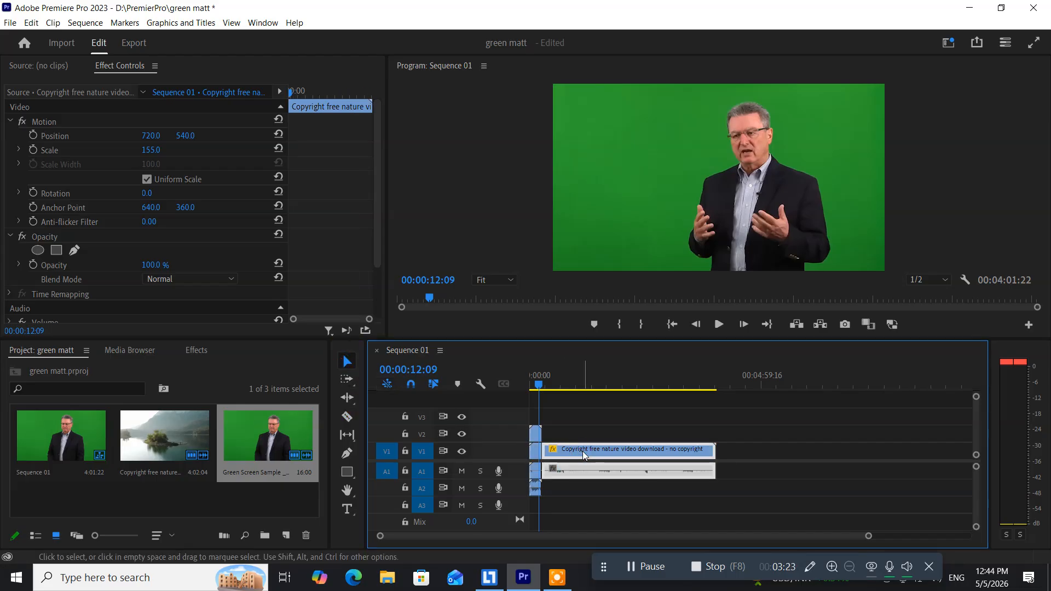
key(Delete)
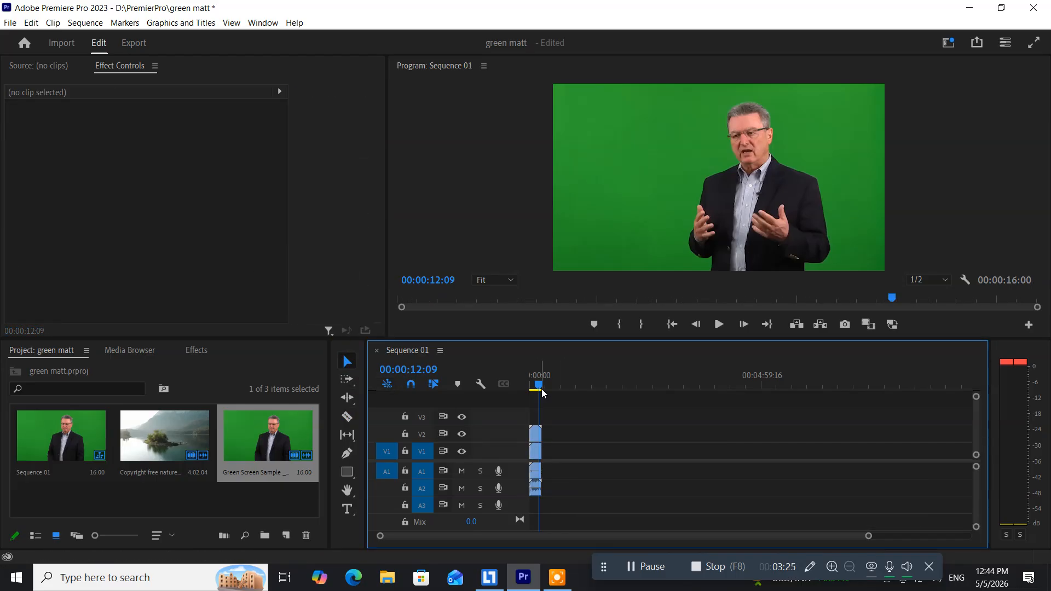
drag(543, 393, 498, 392)
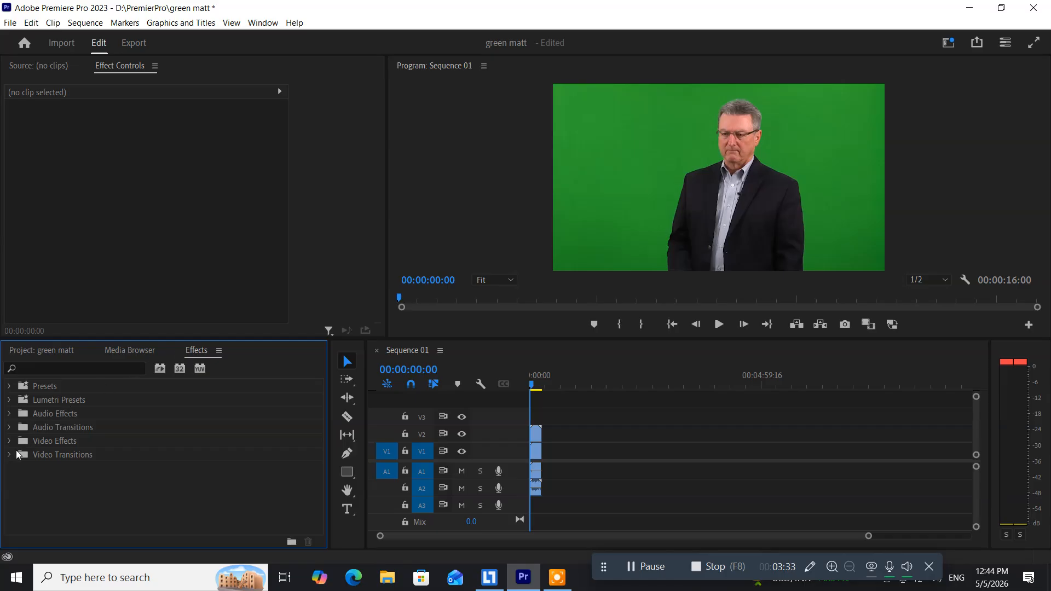
Search the effects for keying and apply Color Key to the green screen clip on track V2
click(46, 367)
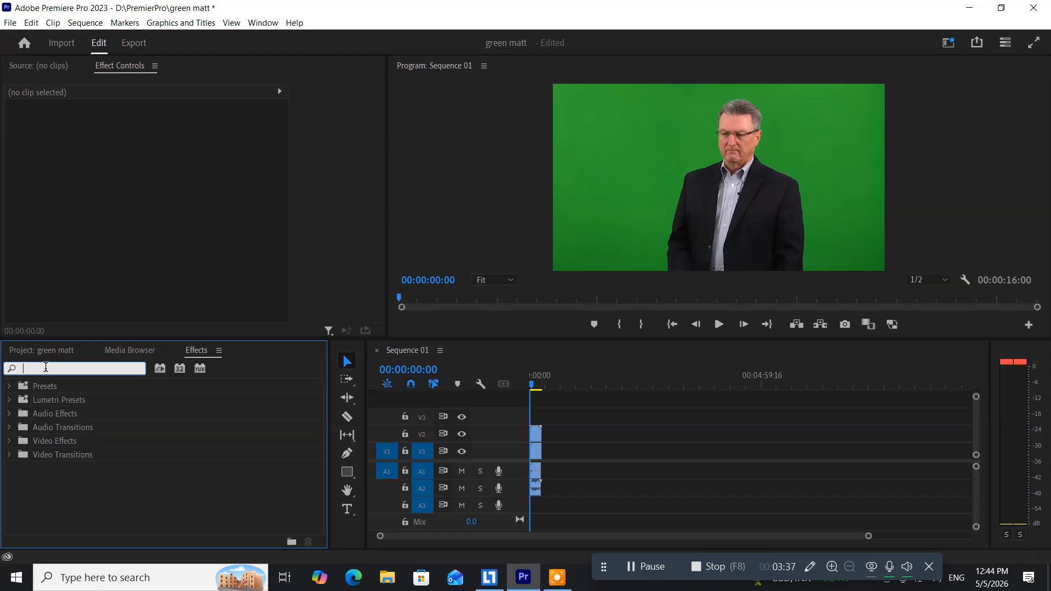
text(key)
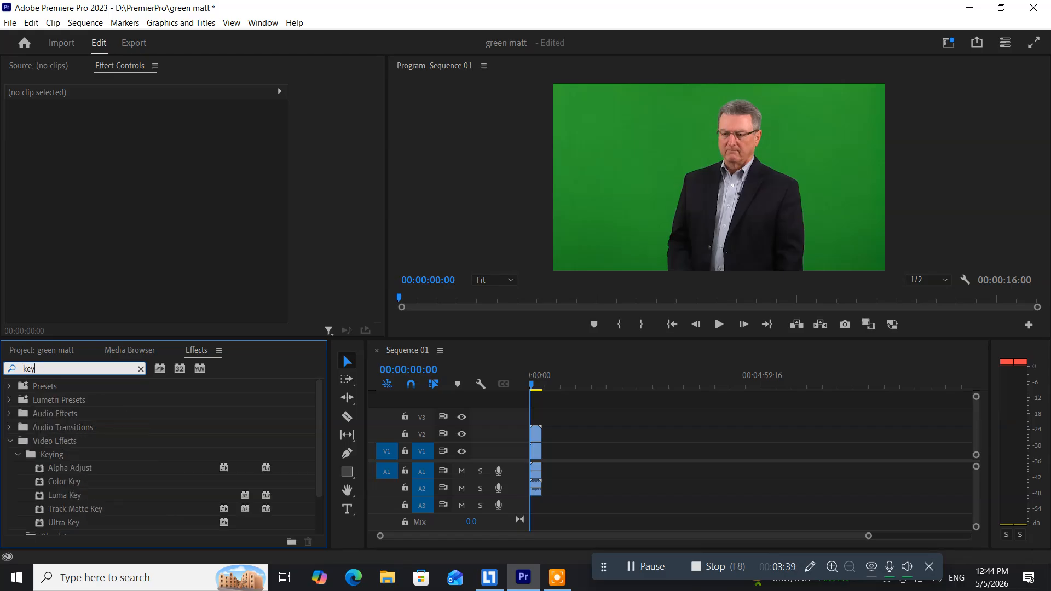
text(ing)
scroll(65, 469, down, 1)
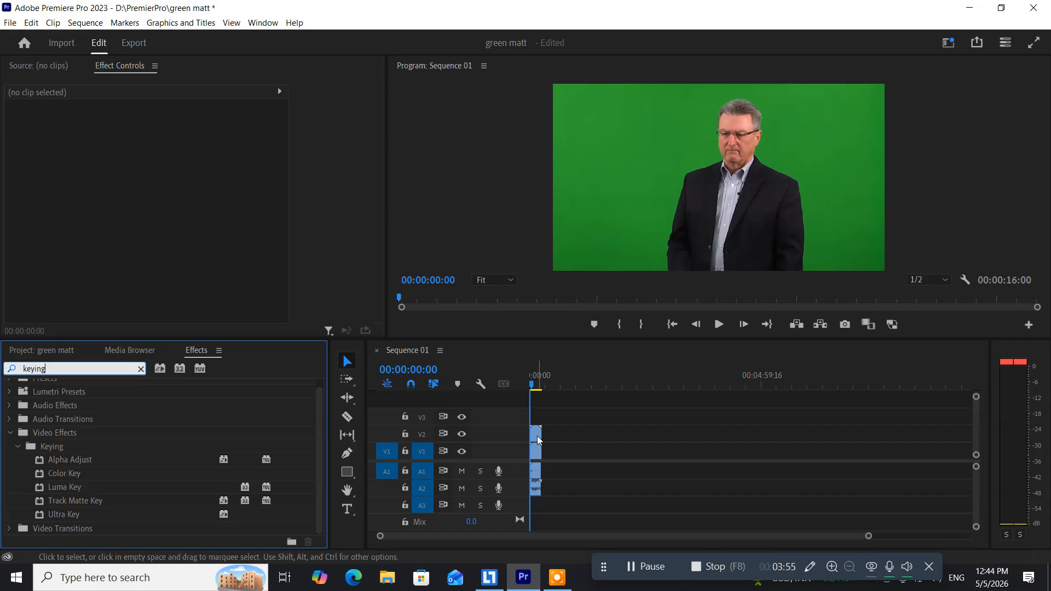
click(71, 470)
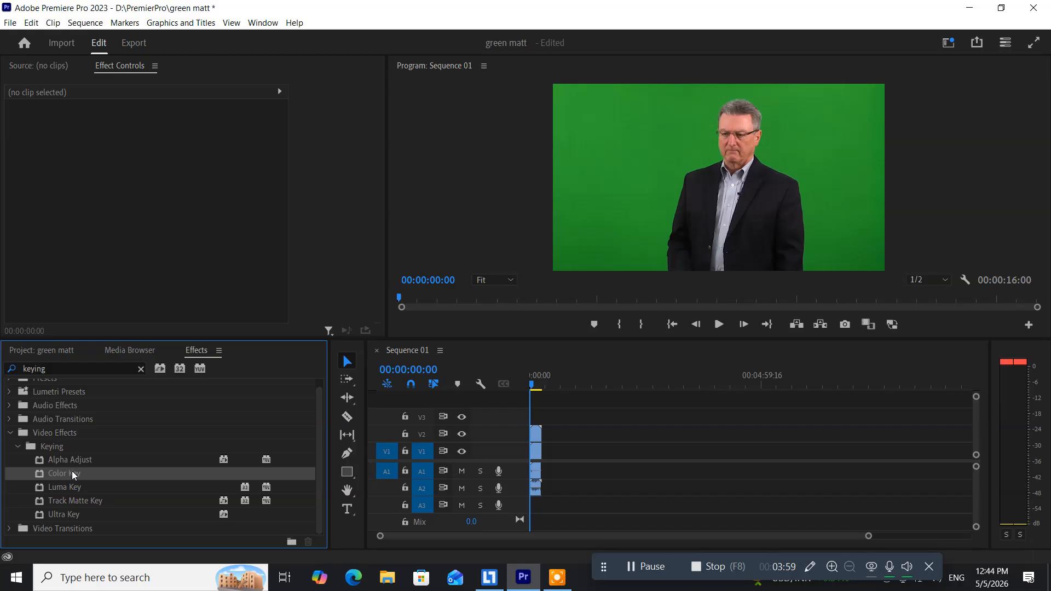
drag(72, 471, 539, 442)
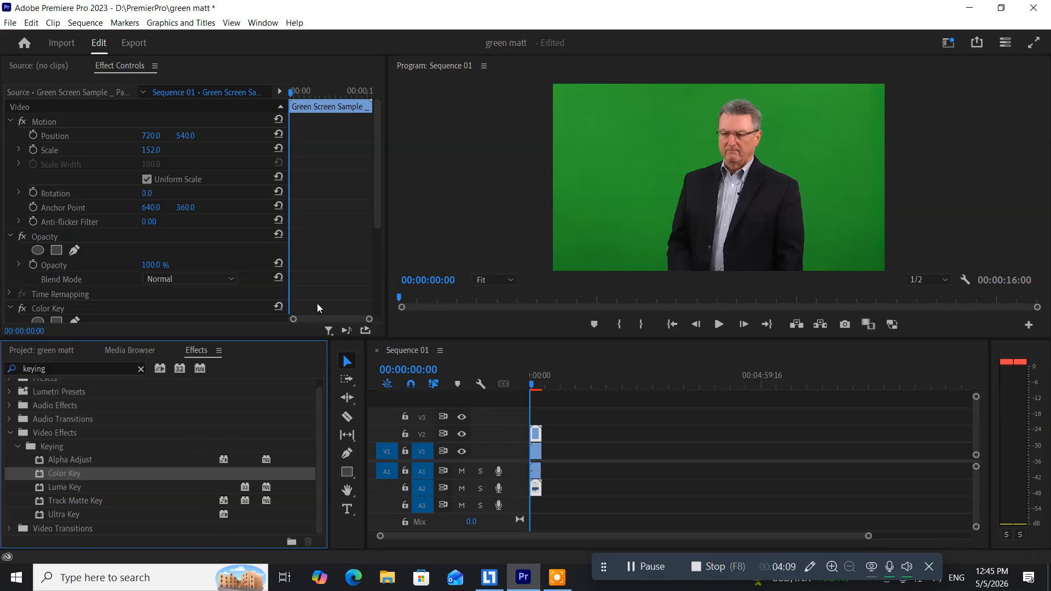
Sample the green backdrop as the Color Key's key color and set Color Tolerance to 59
scroll(213, 222, down, 5)
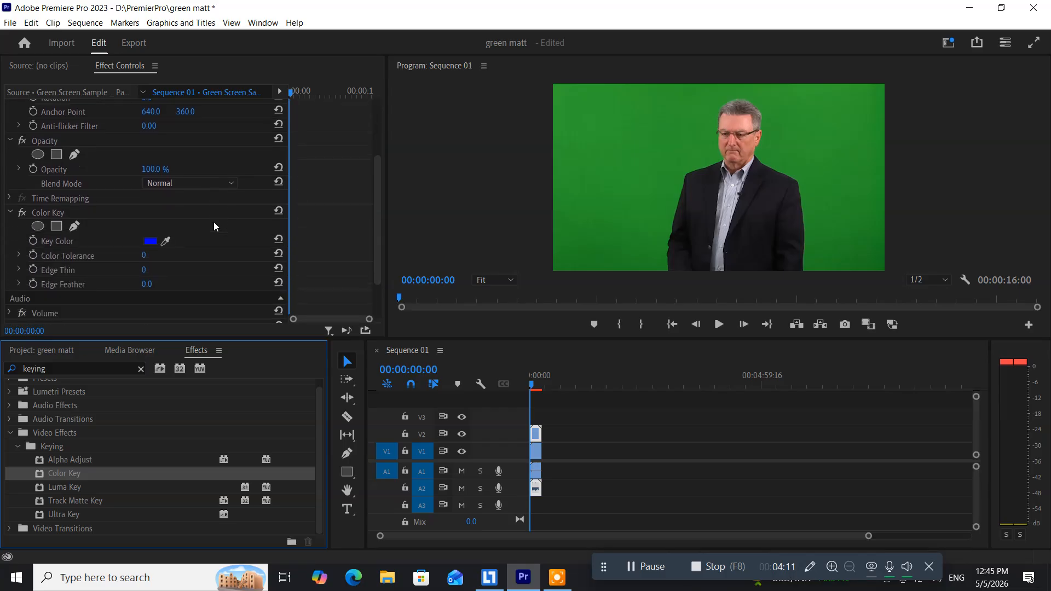
scroll(214, 222, down, 1)
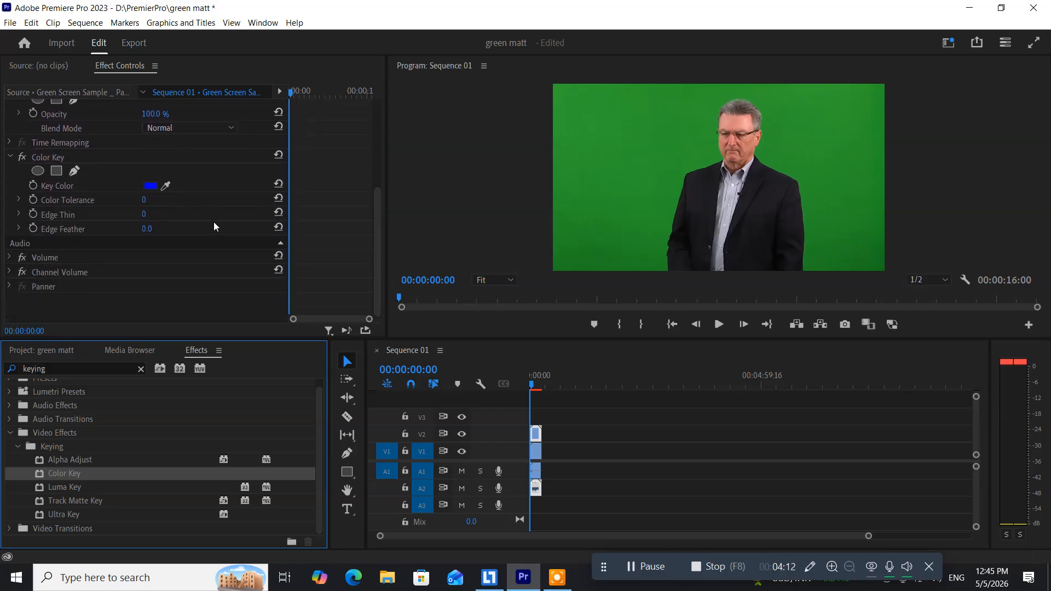
click(166, 186)
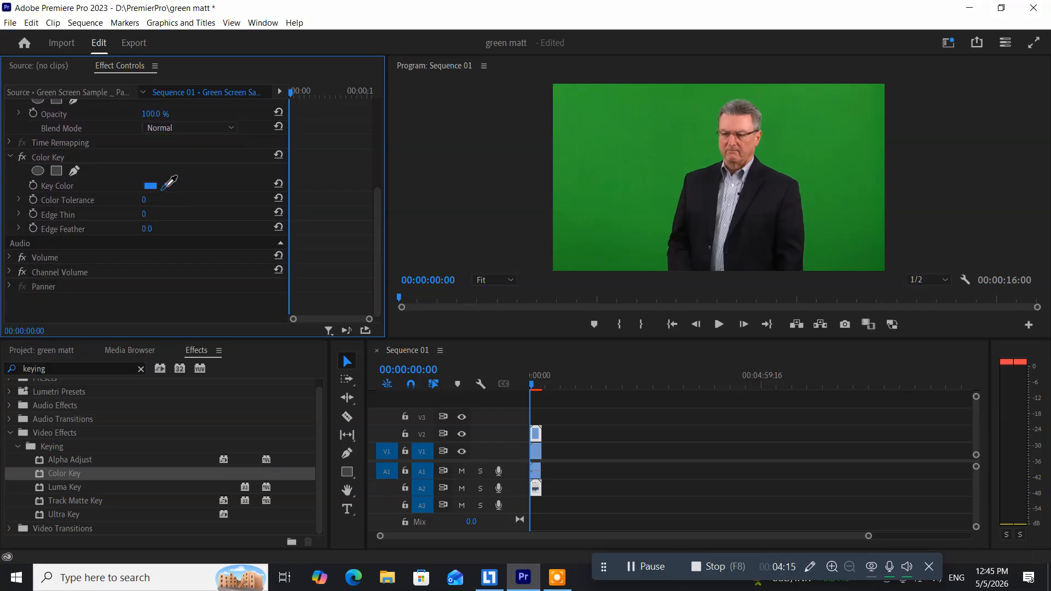
click(611, 167)
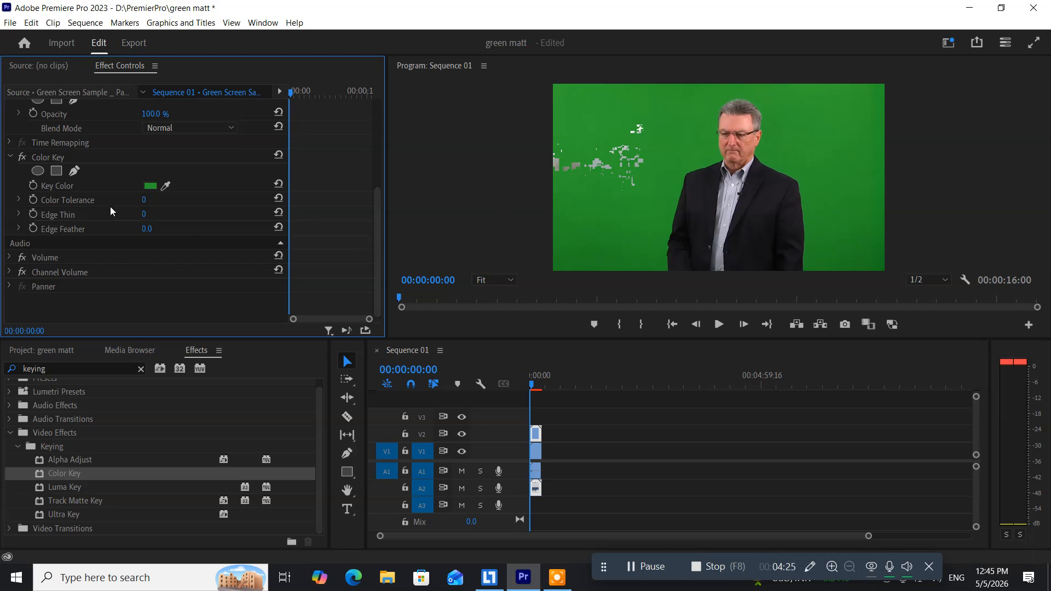
drag(143, 206, 170, 206)
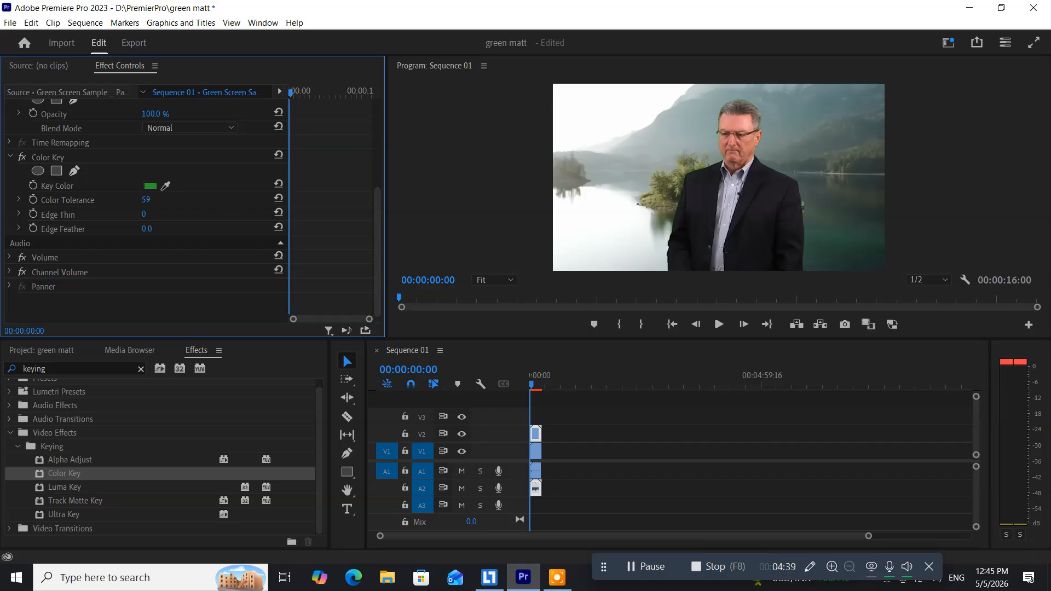
click(144, 214)
click(181, 233)
Play the keyed composite from the sequence start to check it, and return the playhead to the start
click(539, 384)
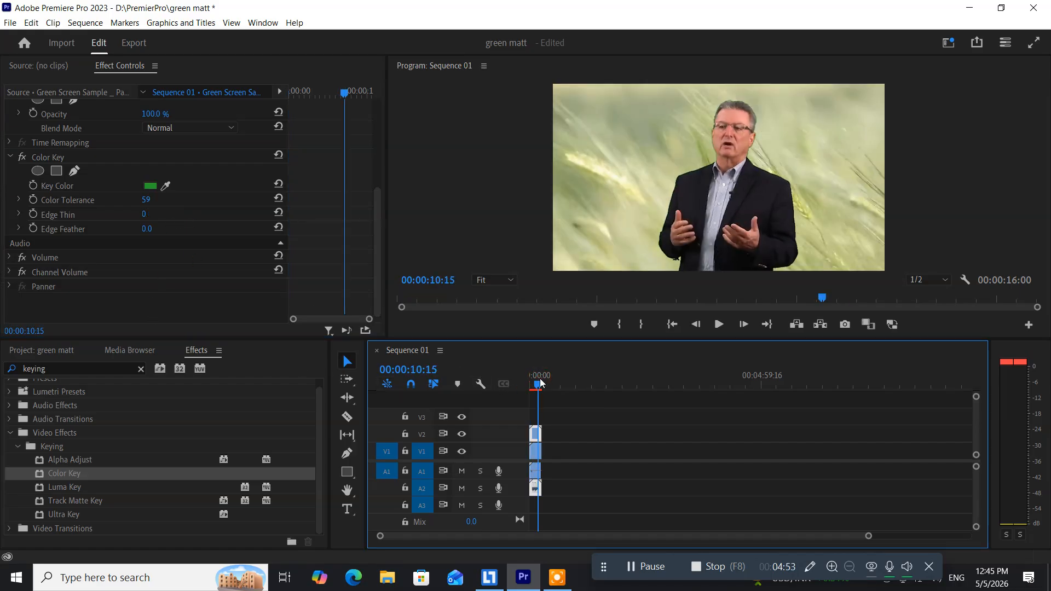
drag(536, 384, 515, 387)
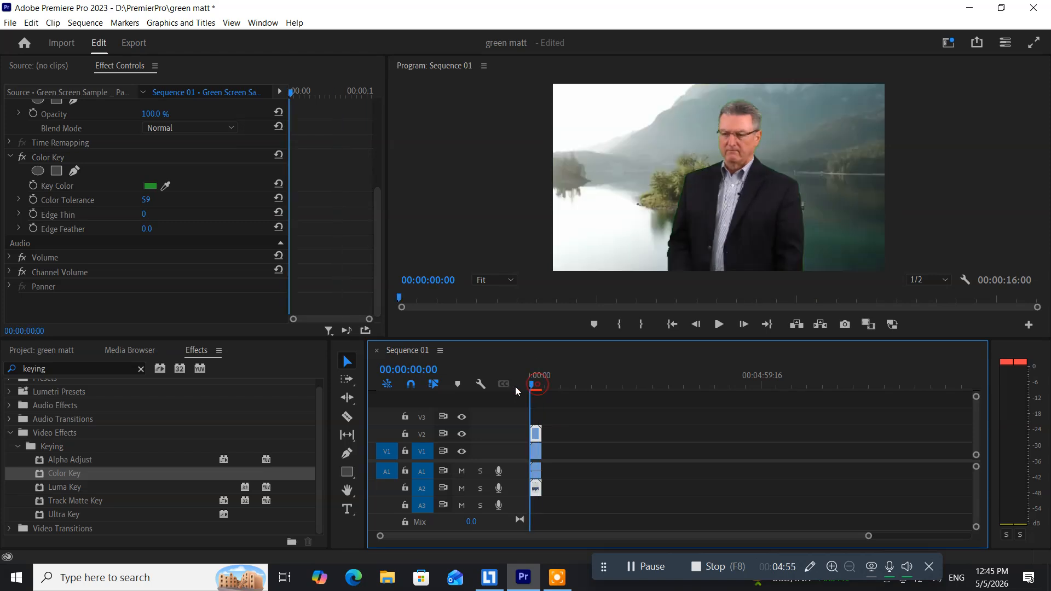
key(space)
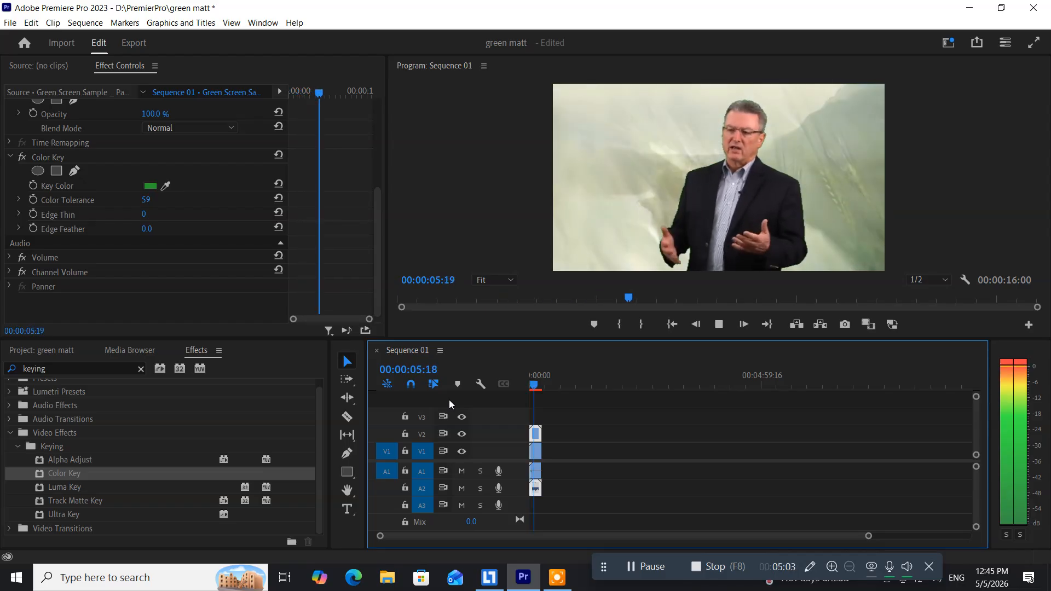
key(space)
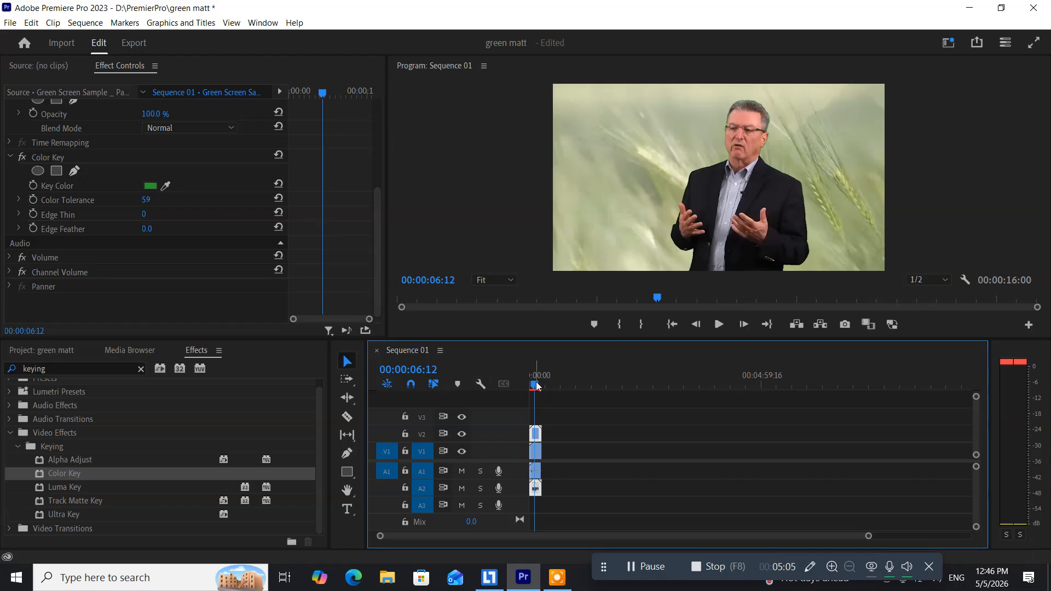
key(Home)
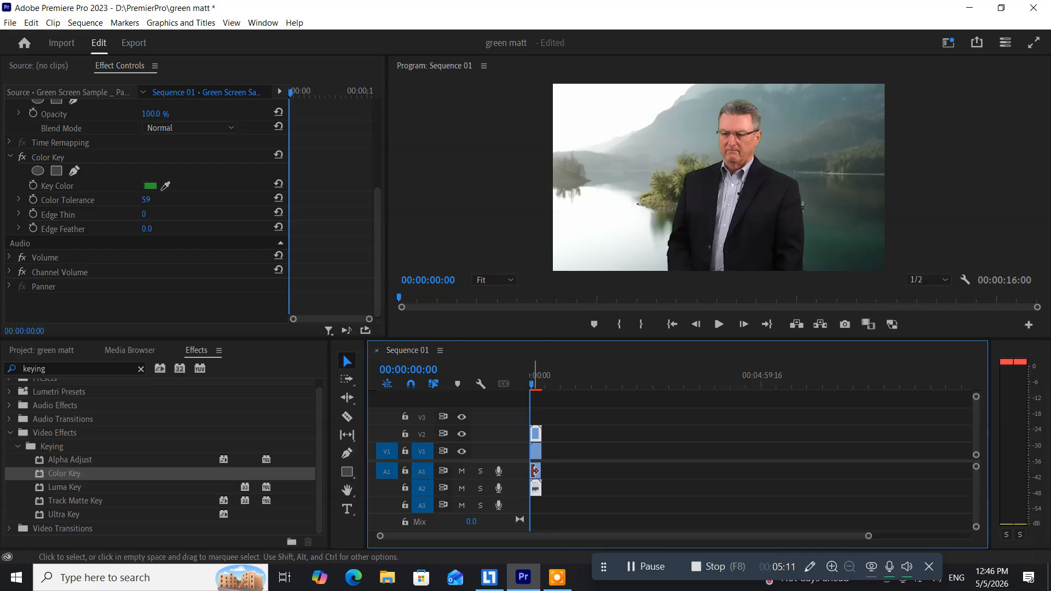
Unlink the nature clip's audio from its video and select the audio clip alone on track A1
click(535, 470)
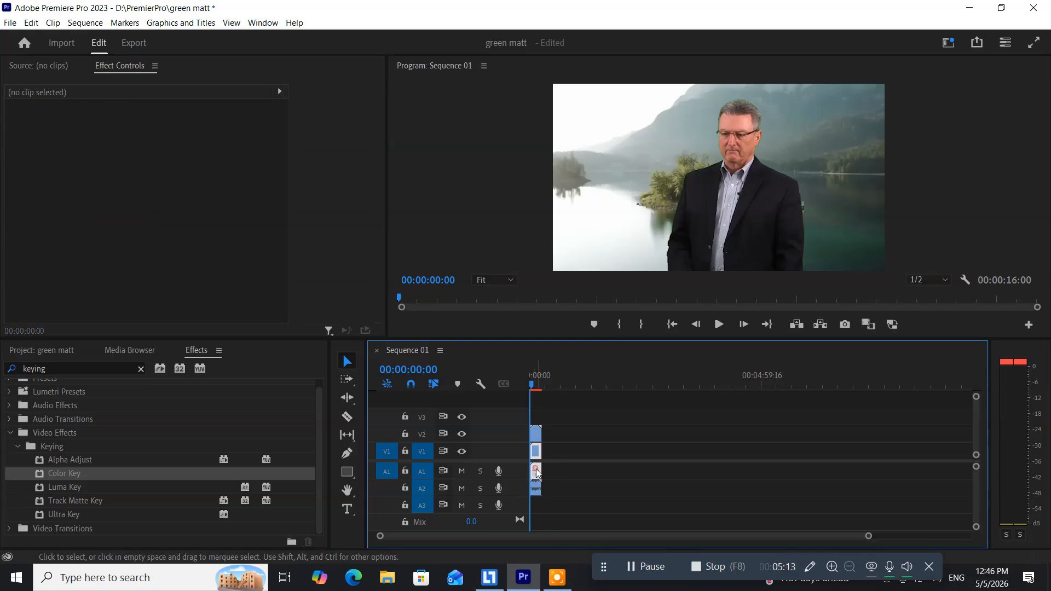
click(537, 472)
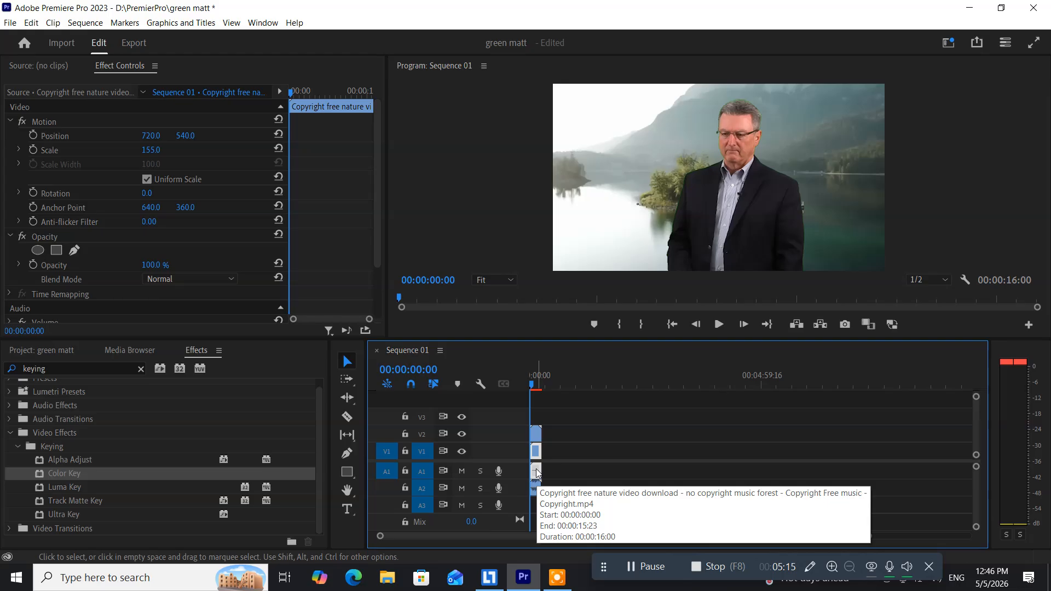
right_click(537, 473)
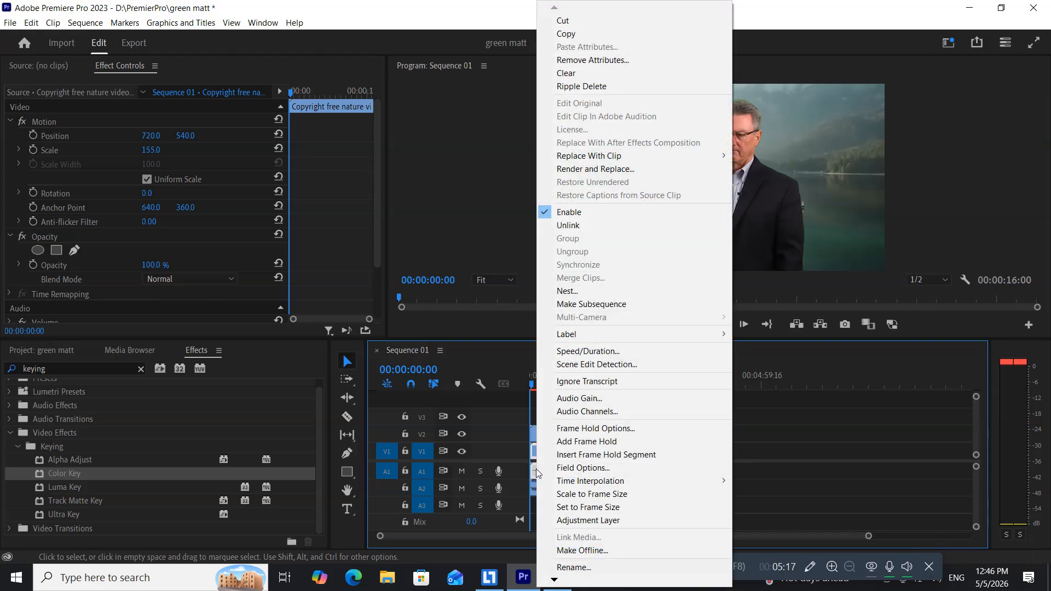
click(565, 224)
click(553, 462)
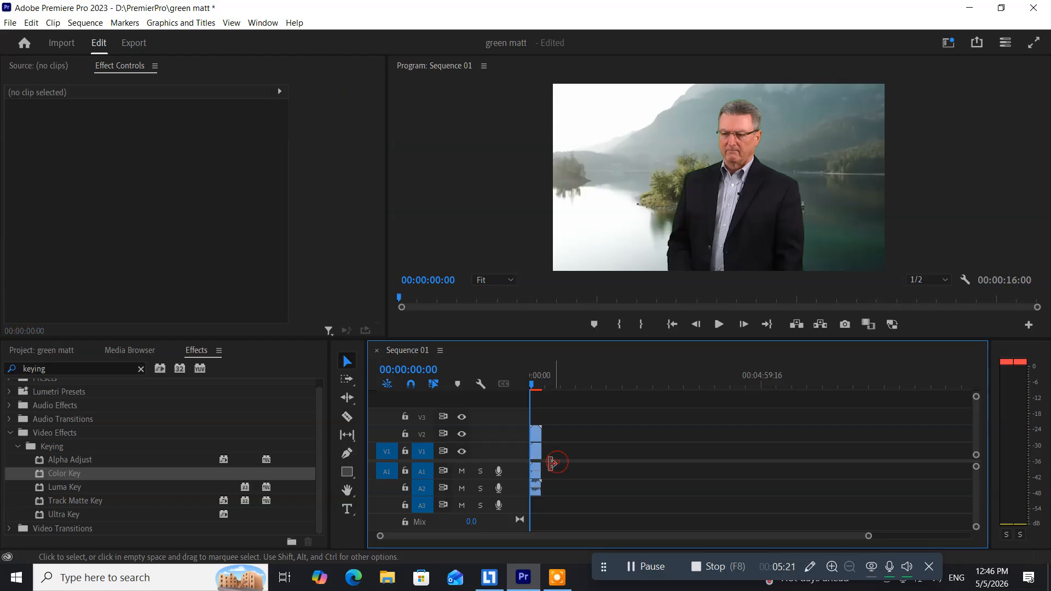
click(538, 473)
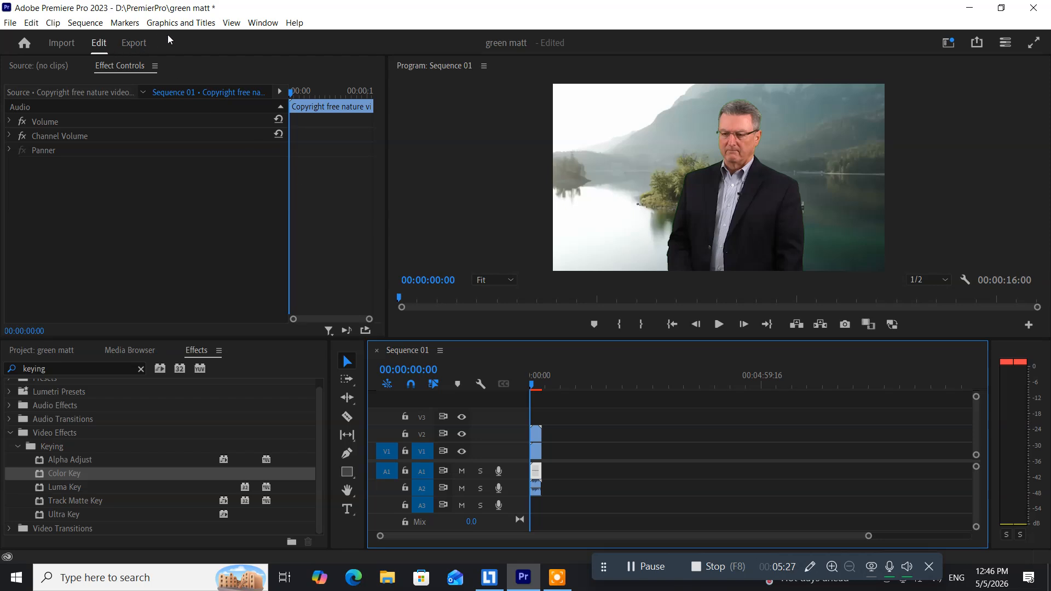
Show the Audio Track Mixer, play the sequence to check the track levels and return the playhead to the start
click(265, 23)
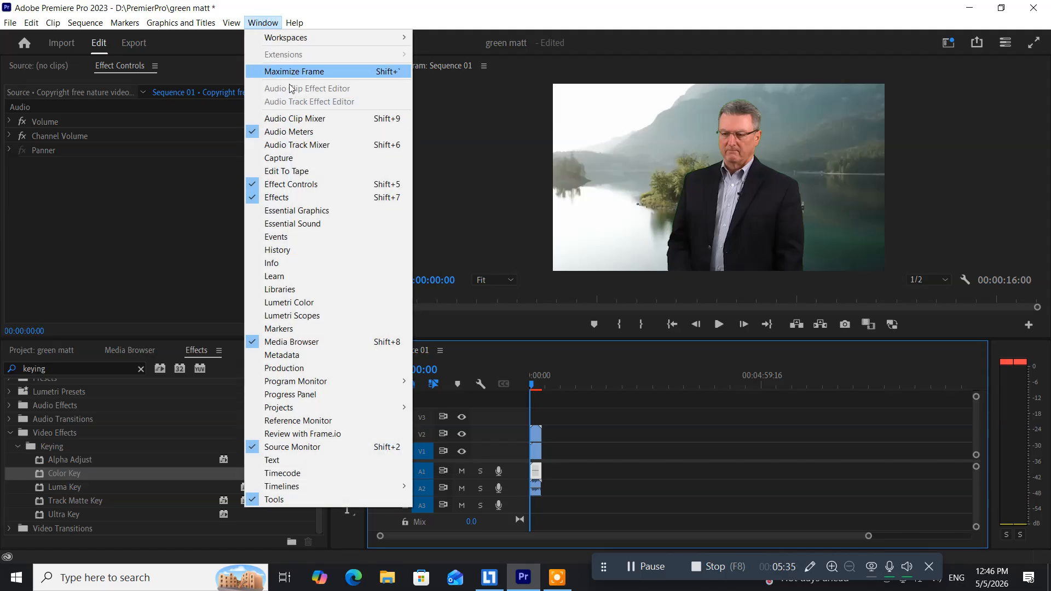
click(294, 146)
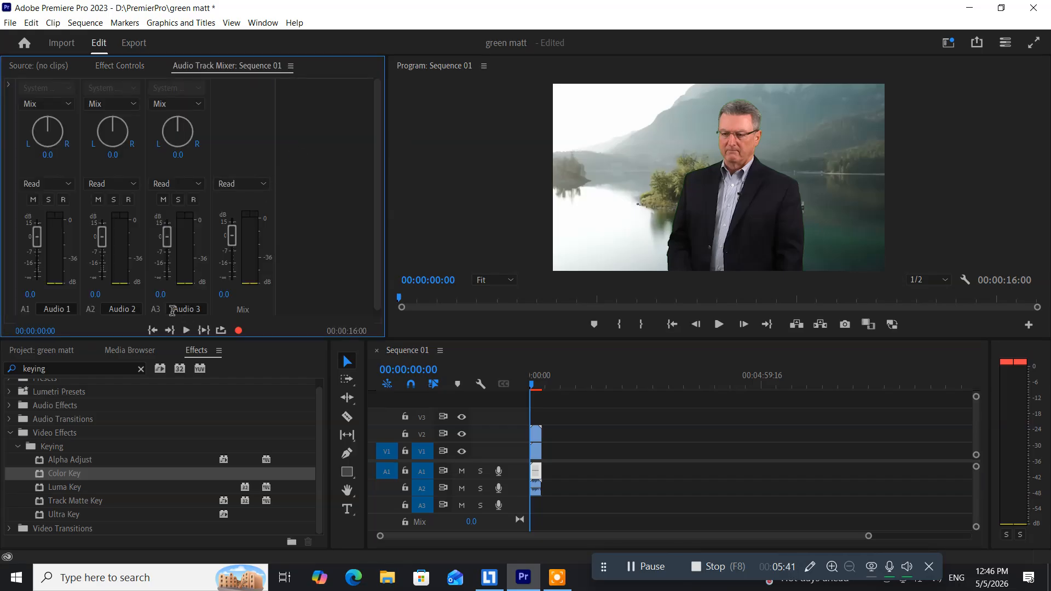
key(space)
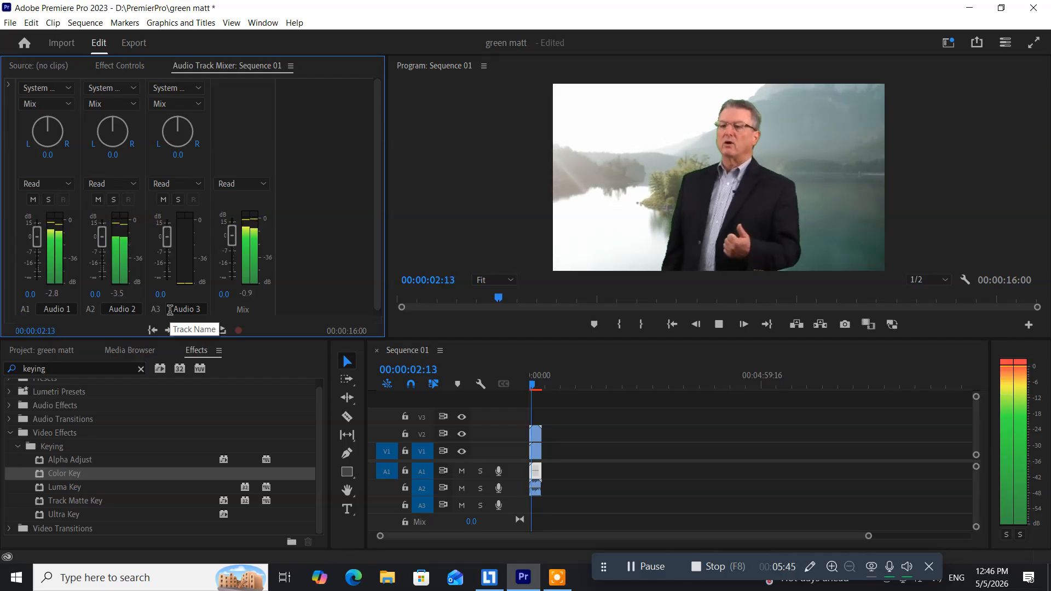
key(space)
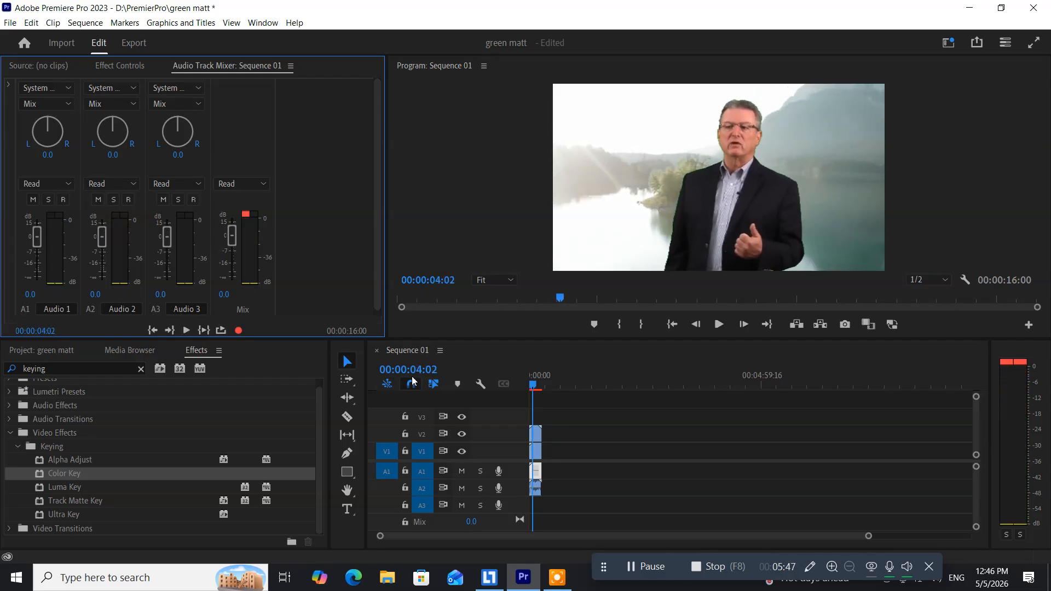
click(530, 378)
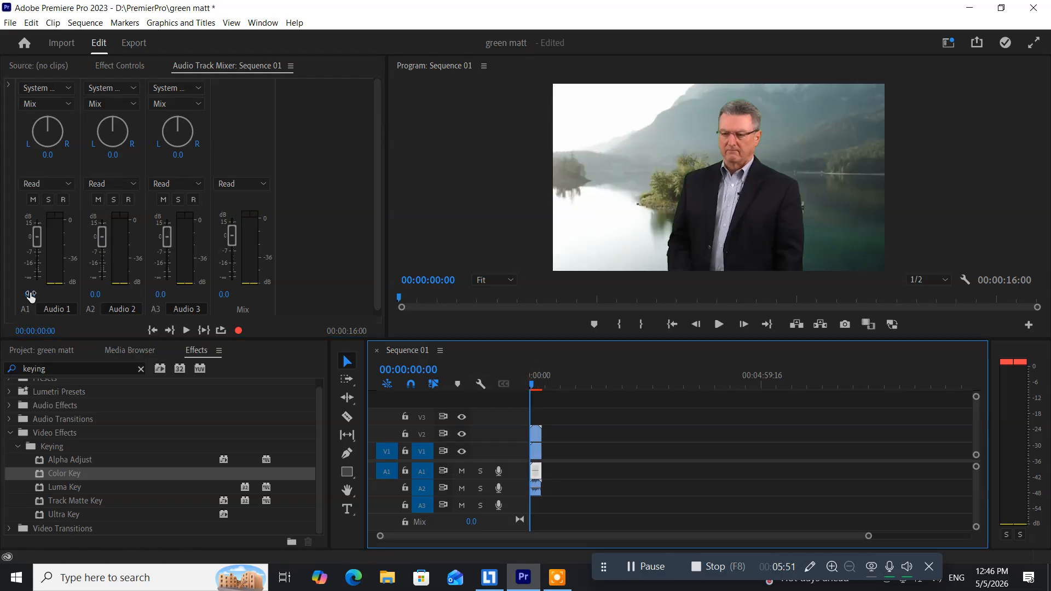
Lower the Audio 1 track volume to -12.0 dB and play the sequence to hear the mix
drag(37, 246, 39, 263)
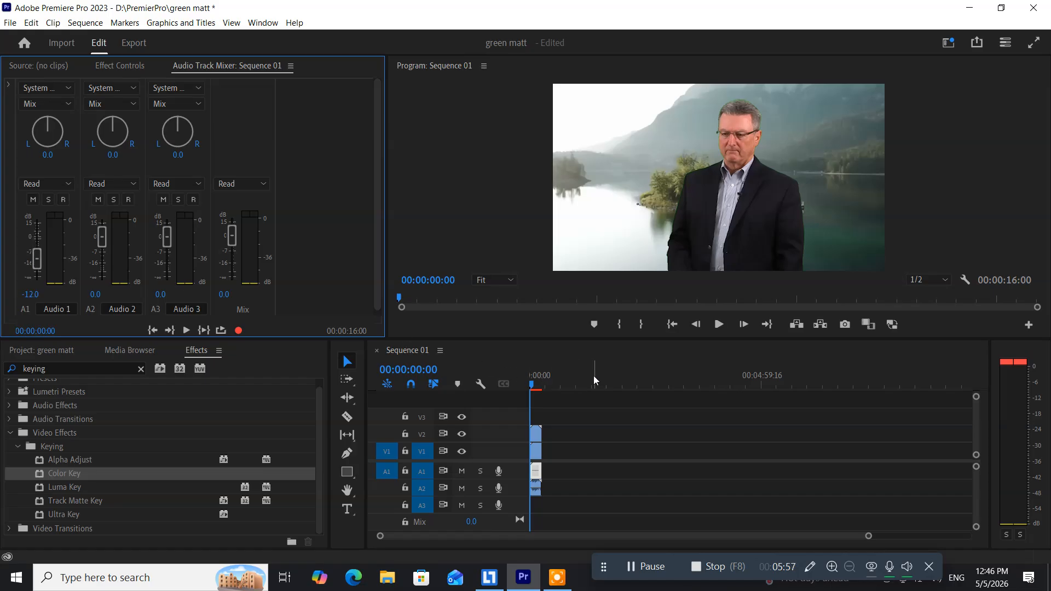
key(space)
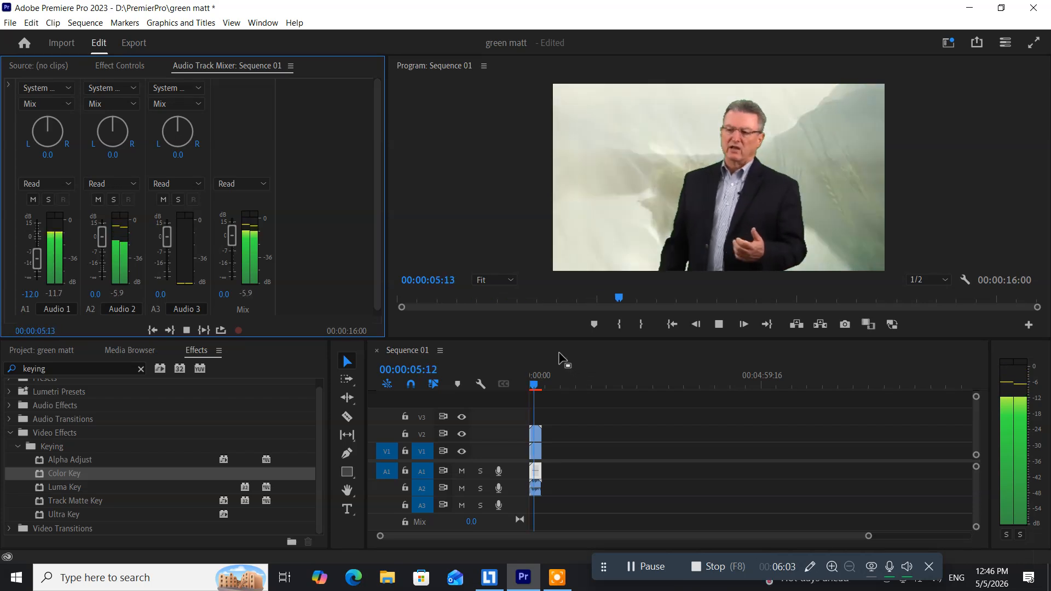
key(space)
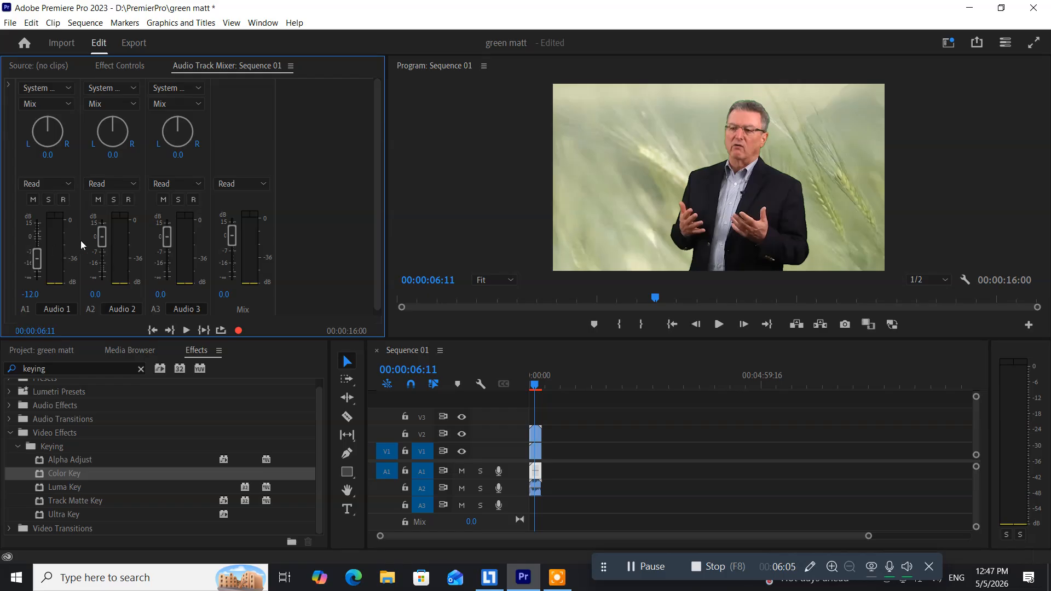
Raise the Audio 2 track volume to 12.3 dB, play the sequence from the start and return the playhead there
drag(100, 239, 102, 225)
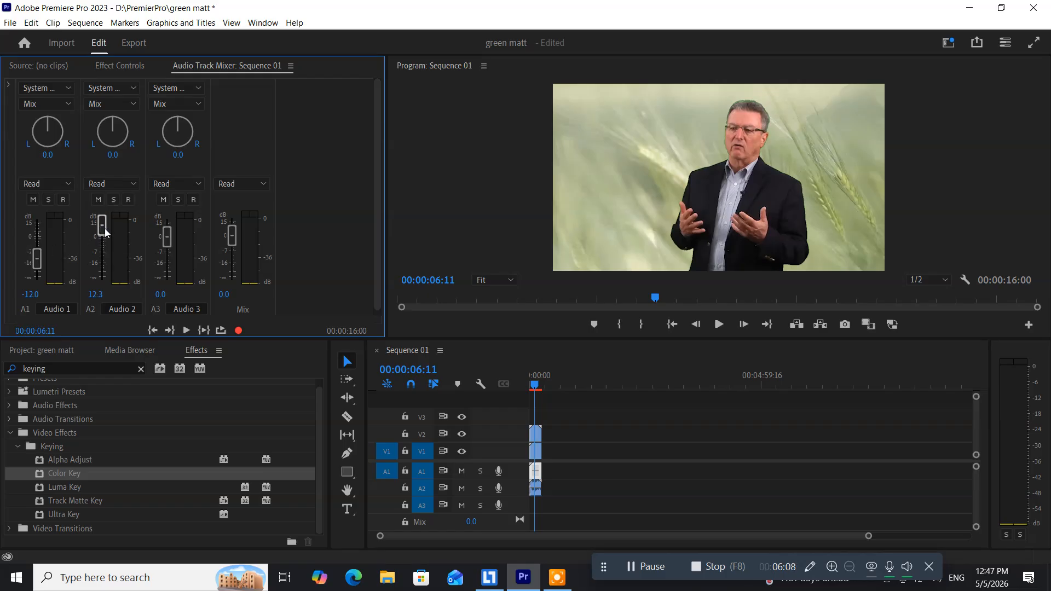
click(531, 386)
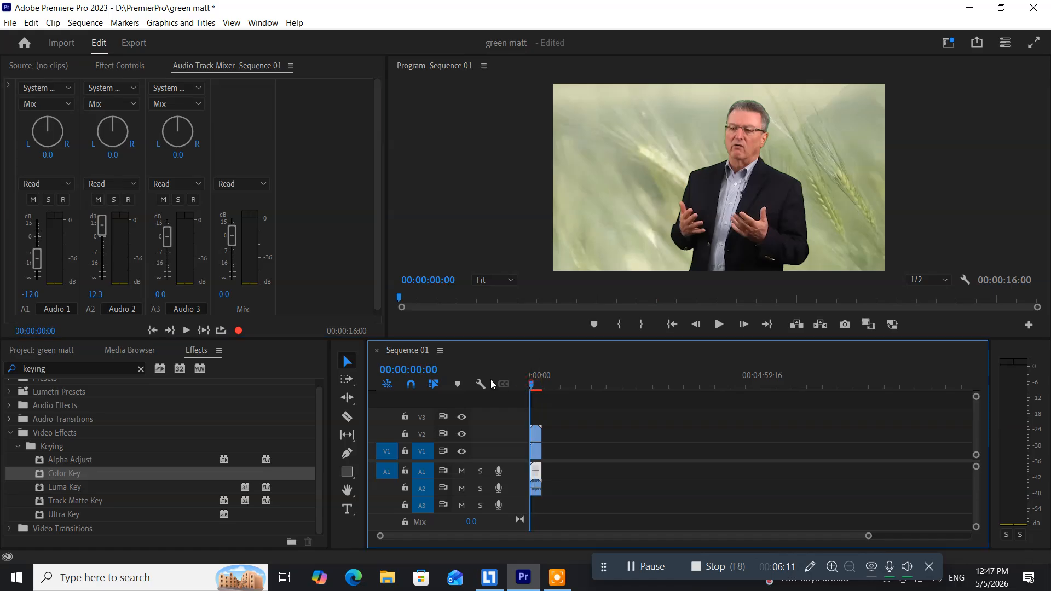
key(space)
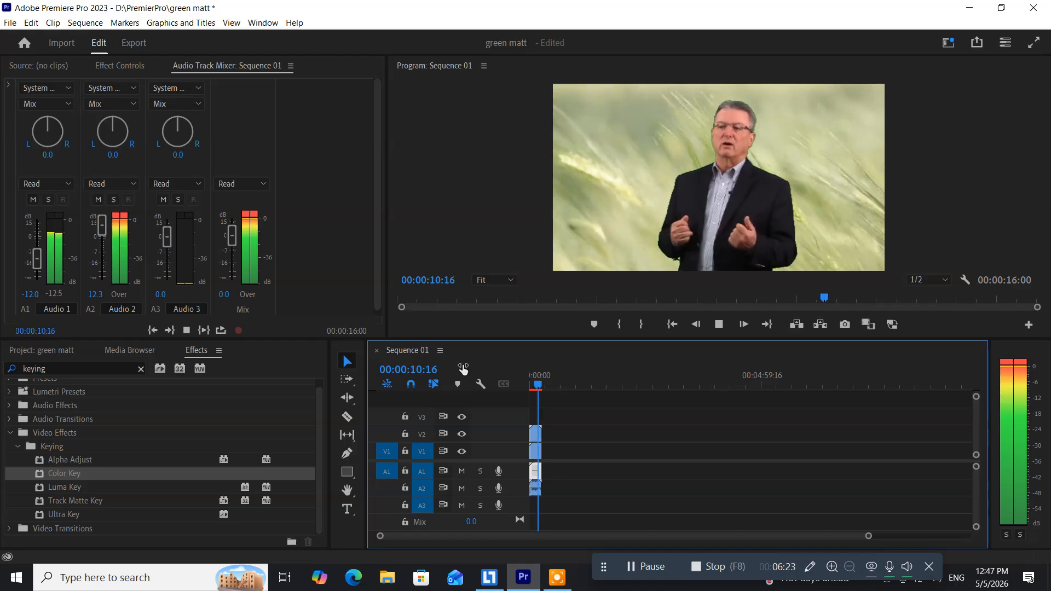
key(space)
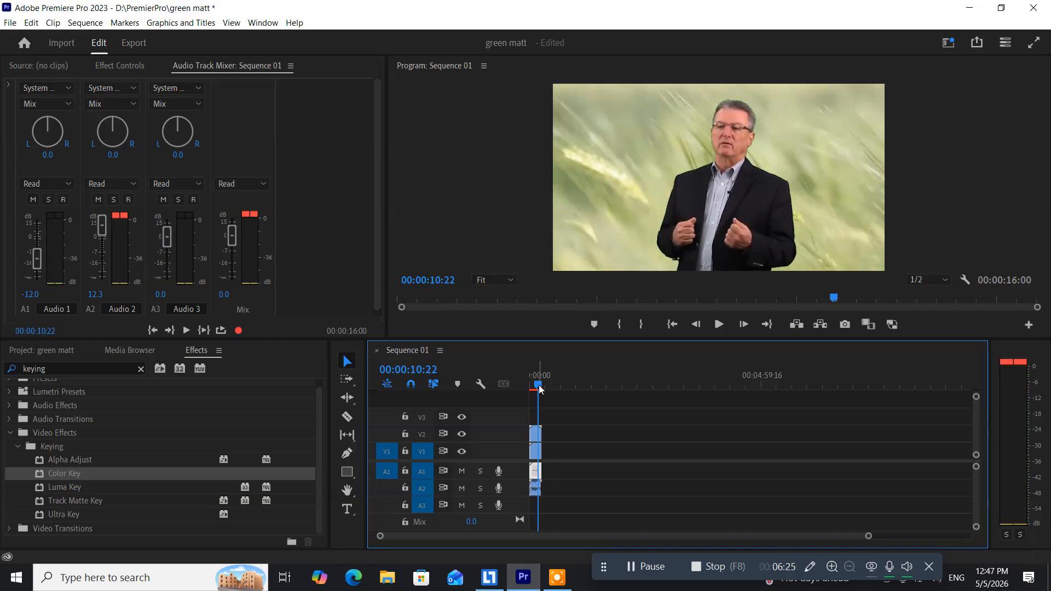
drag(538, 384, 492, 390)
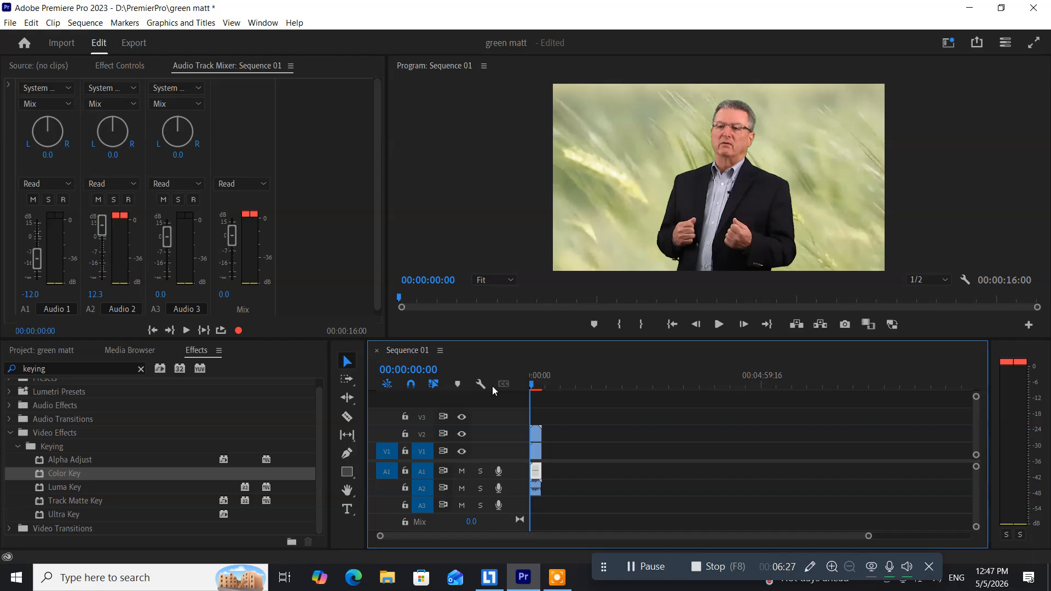